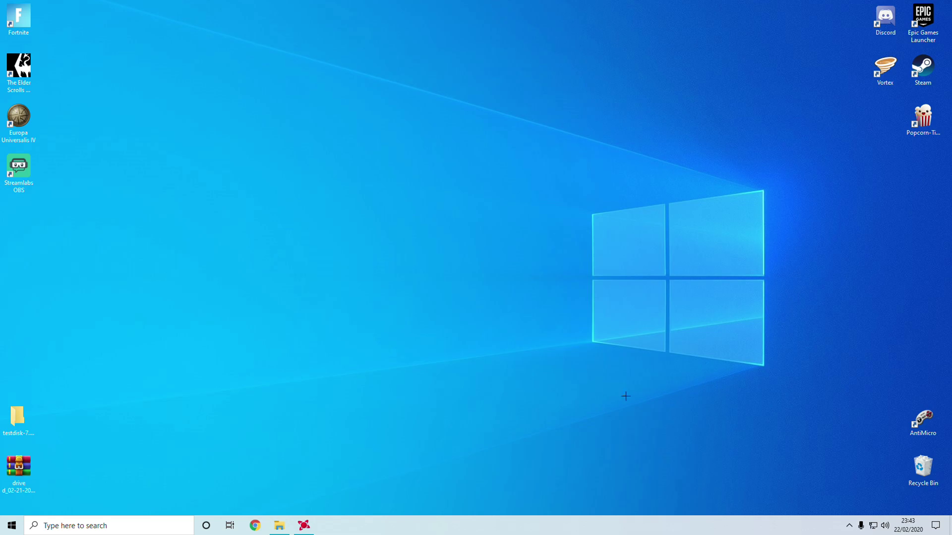
# Step: Open the %localappdata% folder from the Run prompt
pyautogui.click(304, 525)
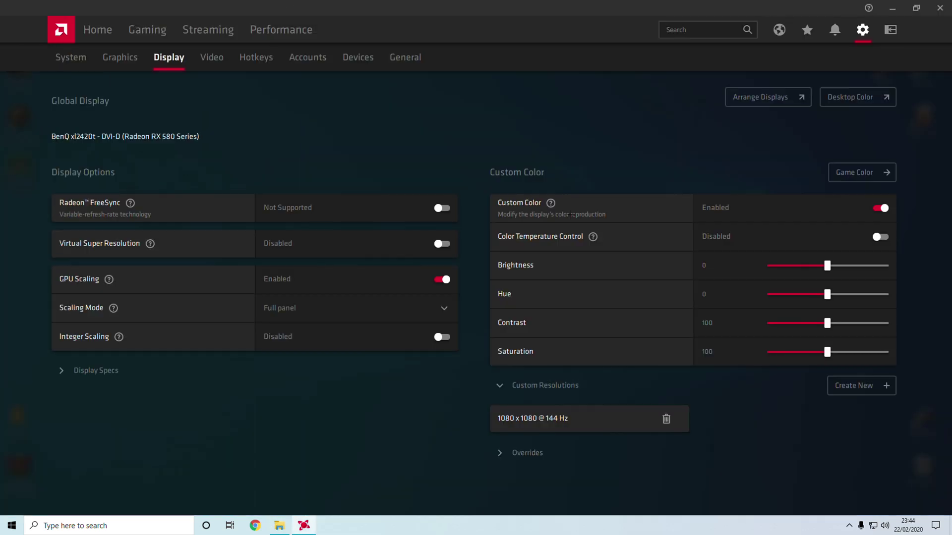
pyautogui.click(300, 523)
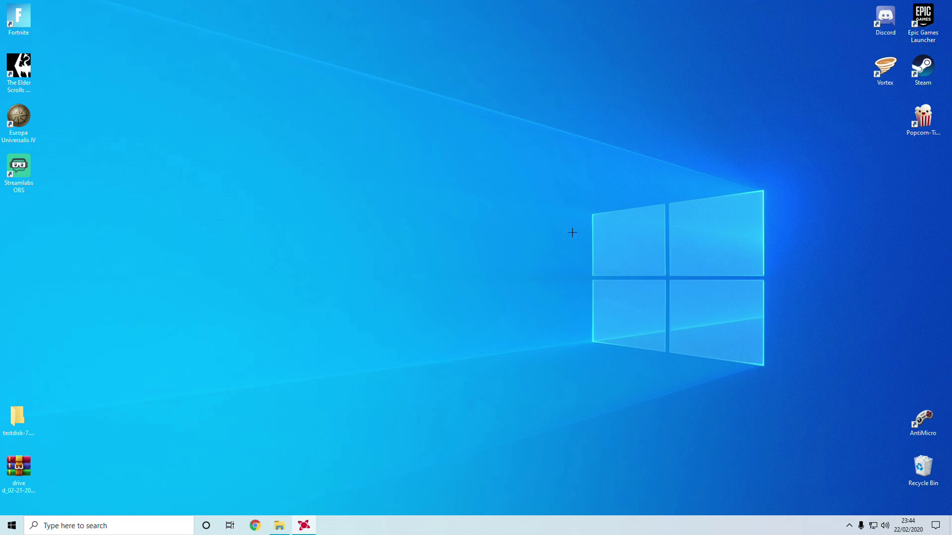
pyautogui.rightClick(398, 294)
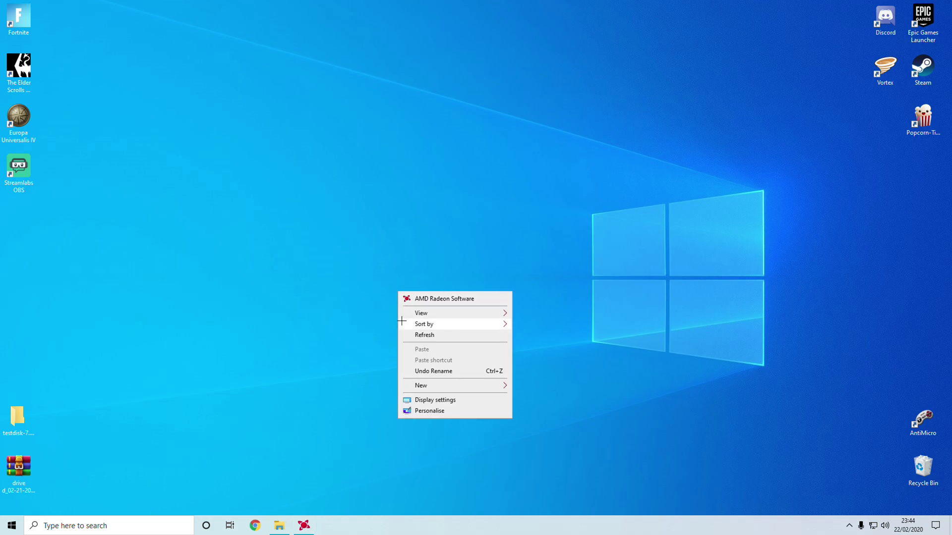
pyautogui.click(287, 317)
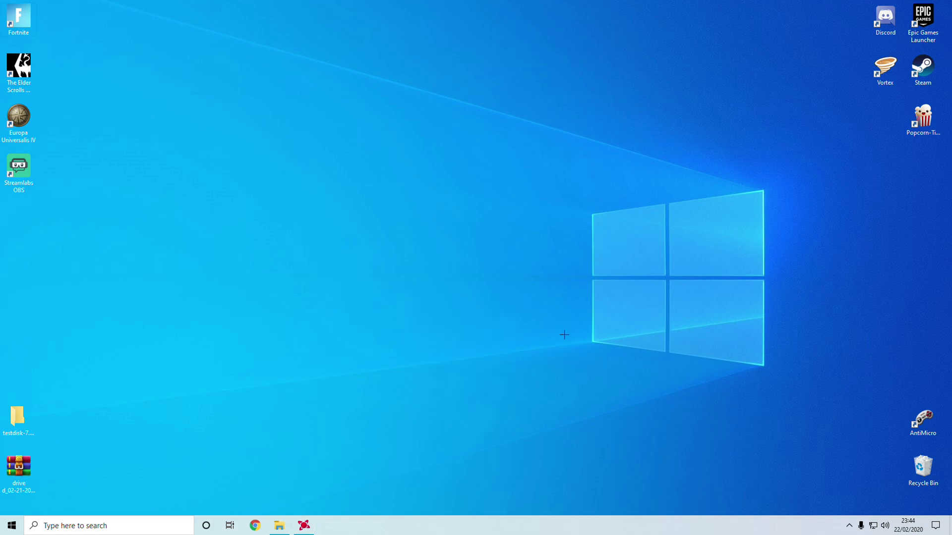
pyautogui.press('super+r')
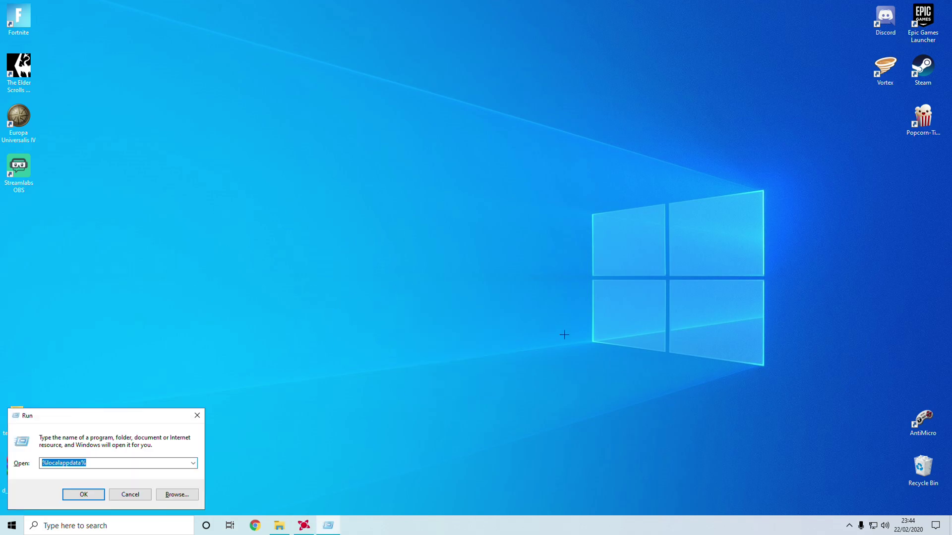
pyautogui.click(102, 463)
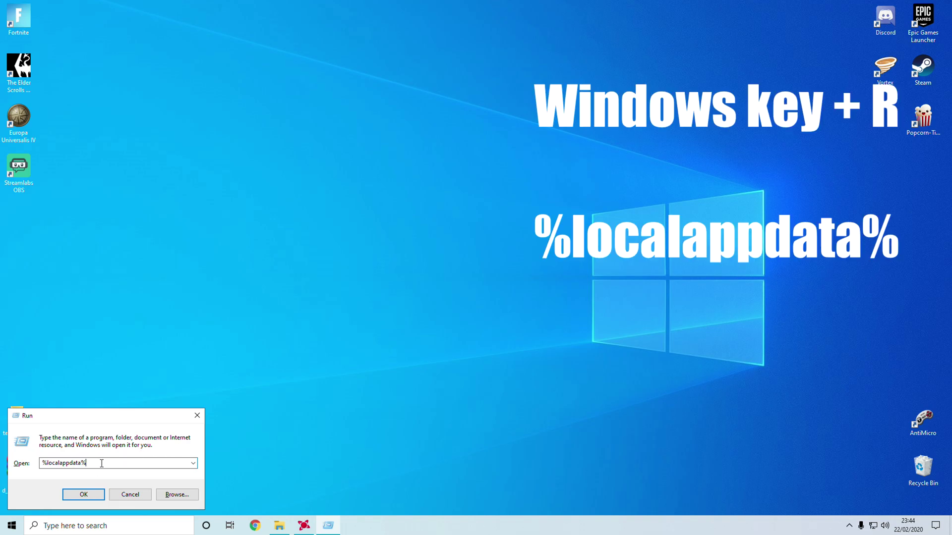
pyautogui.hotkey('ctrl', 'a')
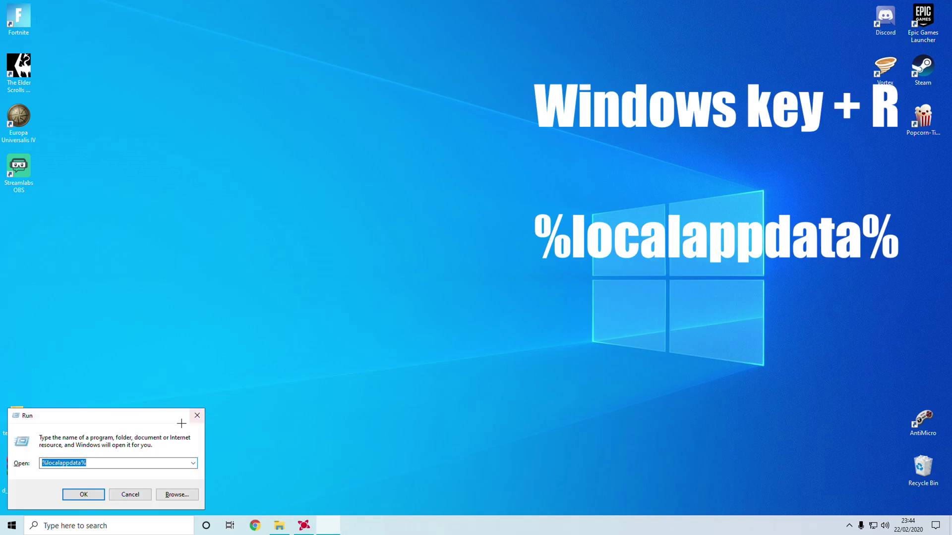
pyautogui.click(119, 460)
pyautogui.moveTo(85, 462); pyautogui.dragTo(45, 463)
pyautogui.click(87, 466)
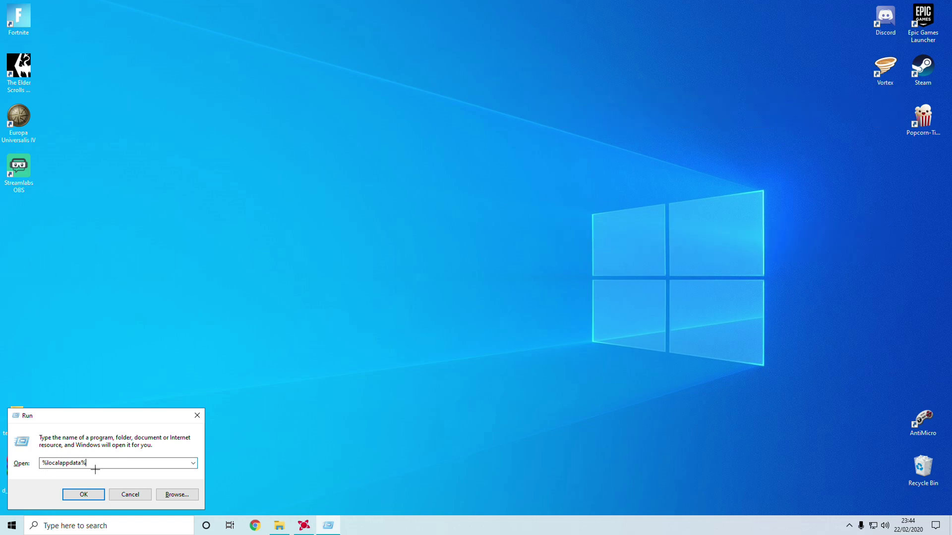
pyautogui.click(86, 494)
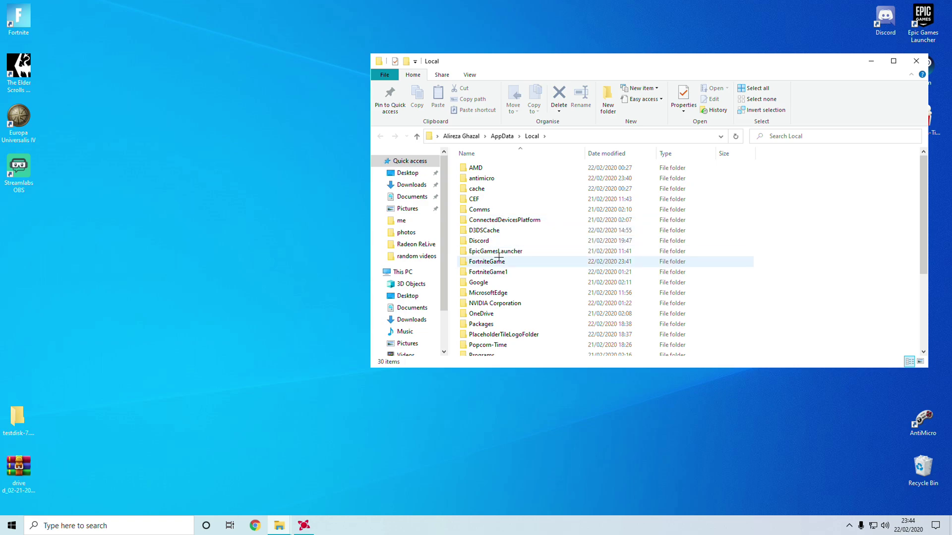
# Step: Navigate into FortniteGame\Saved\Config\WindowsClient
pyautogui.doubleClick(503, 262)
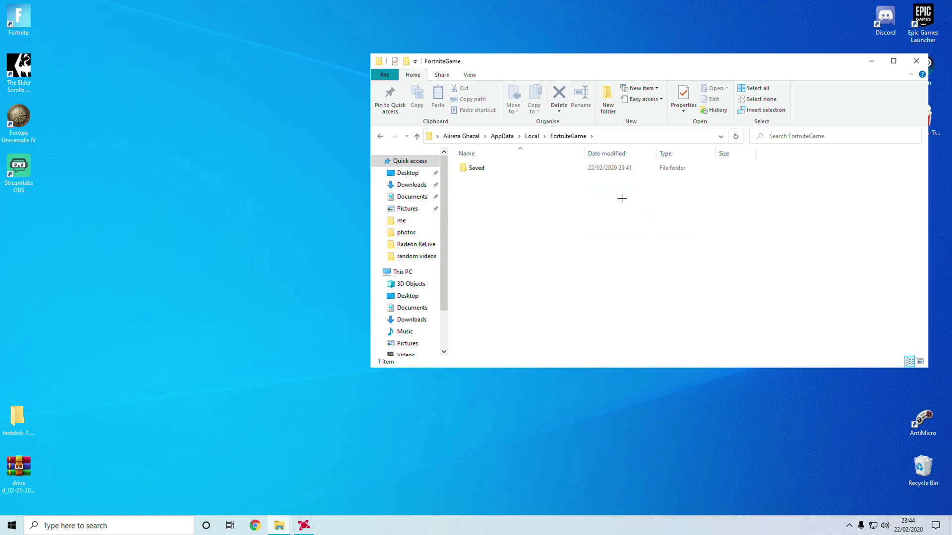
pyautogui.doubleClick(505, 169)
pyautogui.doubleClick(505, 179)
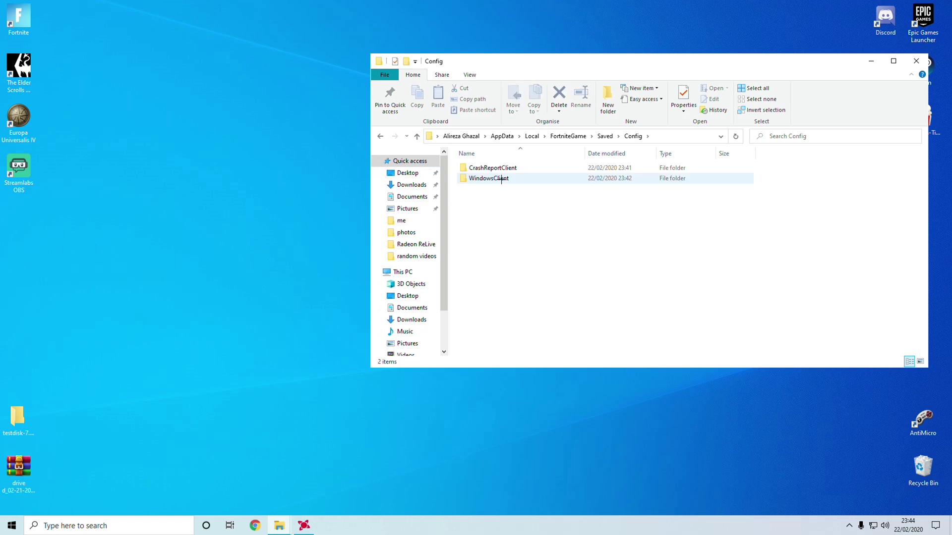
pyautogui.doubleClick(503, 179)
# Step: Check the GameUserSettings file's properties, then open it in Notepad
pyautogui.click(495, 168)
pyautogui.rightClick(503, 166)
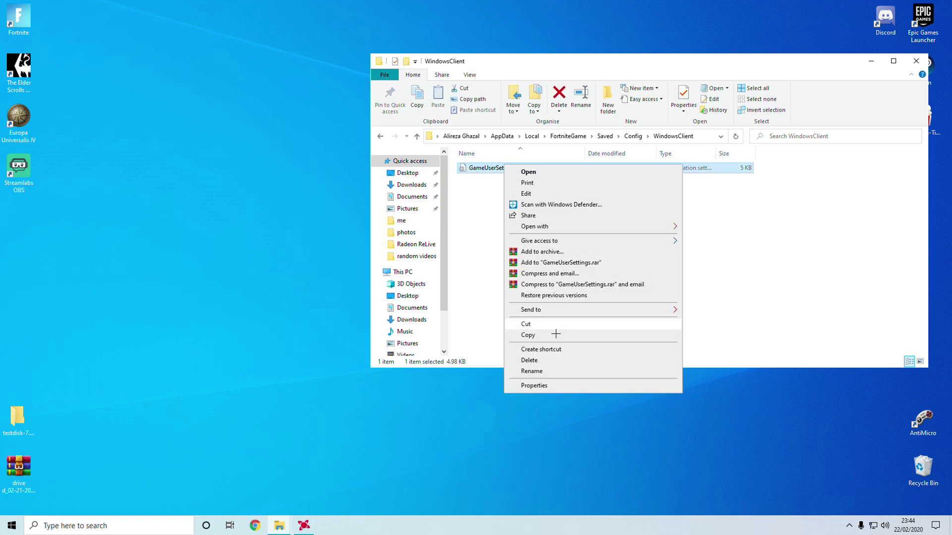
pyautogui.click(555, 387)
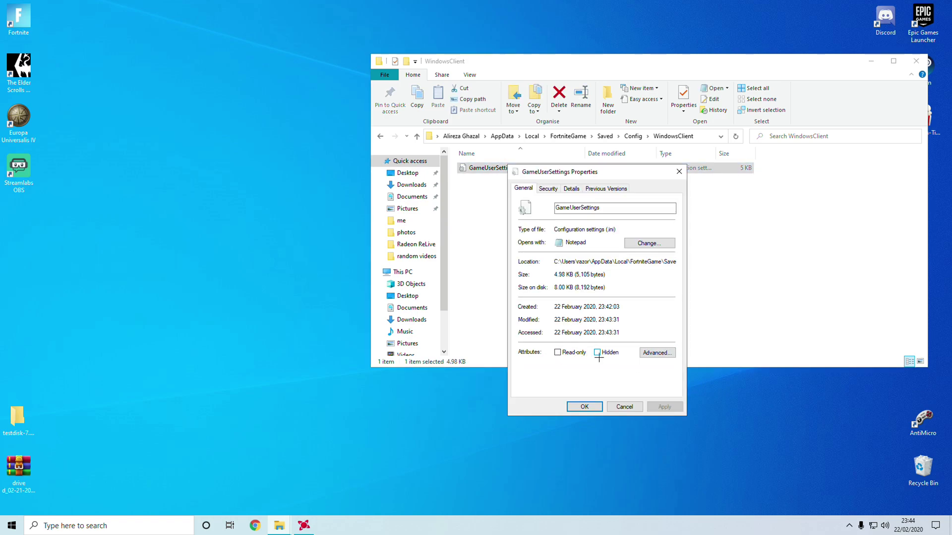
pyautogui.click(584, 406)
pyautogui.press('Return')
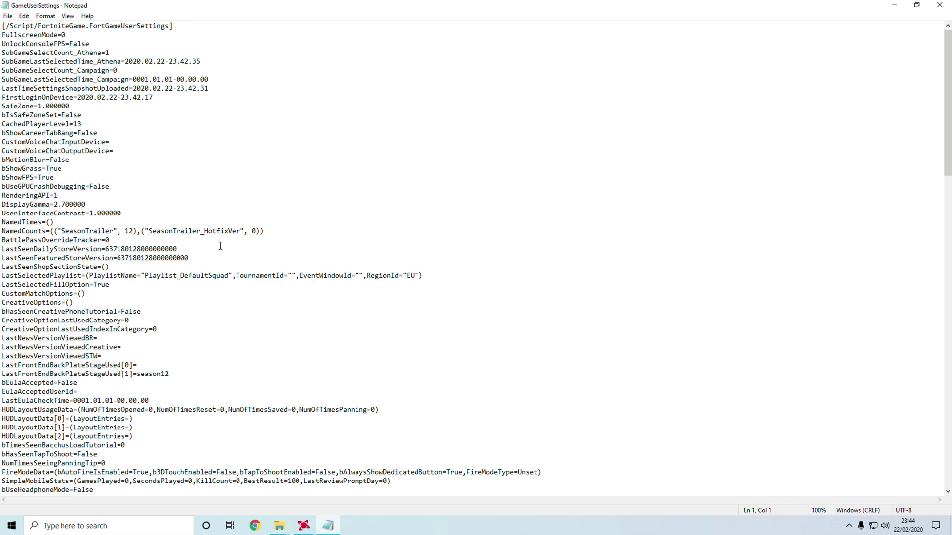
# Step: Use Replace All to change every 1920 in GameUserSettings to 1080
pyautogui.scroll(-5, 179, 304)
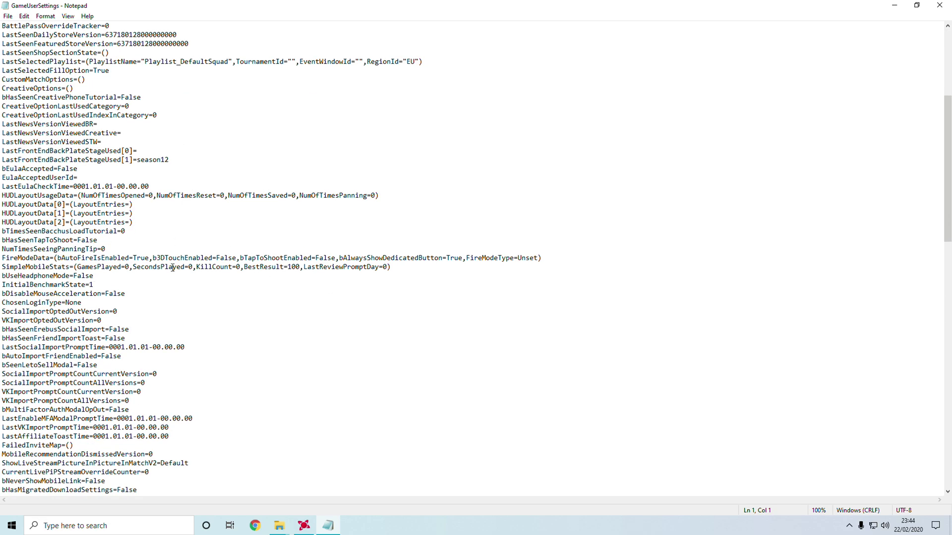
pyautogui.click(24, 17)
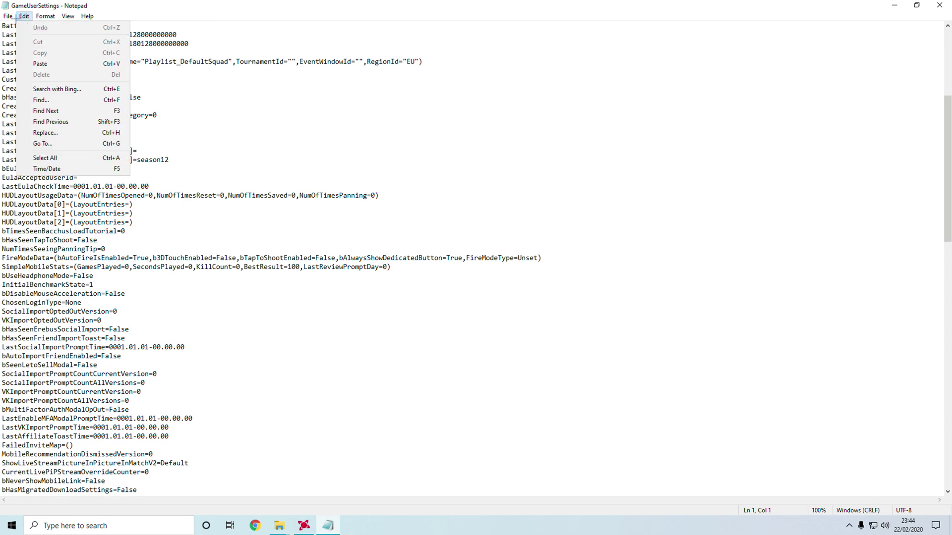
pyautogui.click(45, 133)
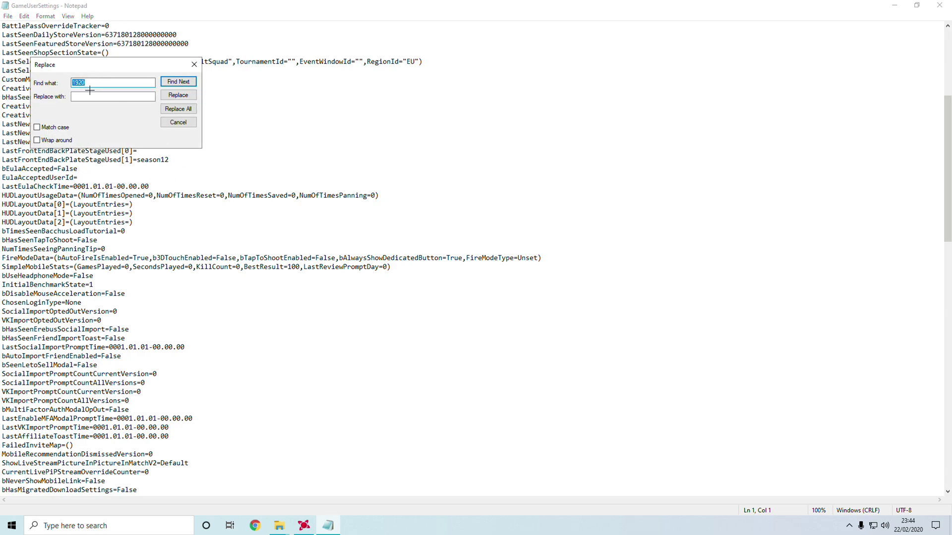
pyautogui.click(105, 96)
pyautogui.scroll(-4, 255, 245)
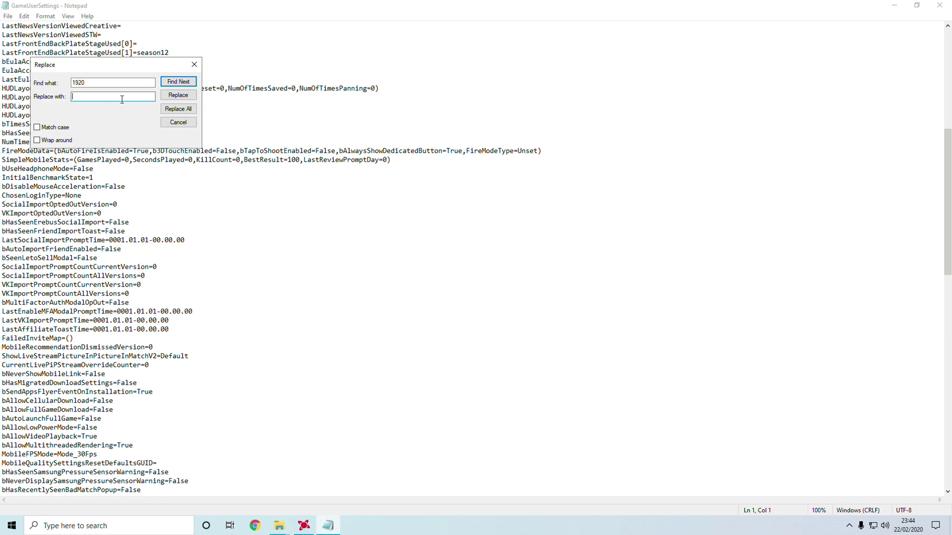
pyautogui.write('1080')
pyautogui.click(180, 108)
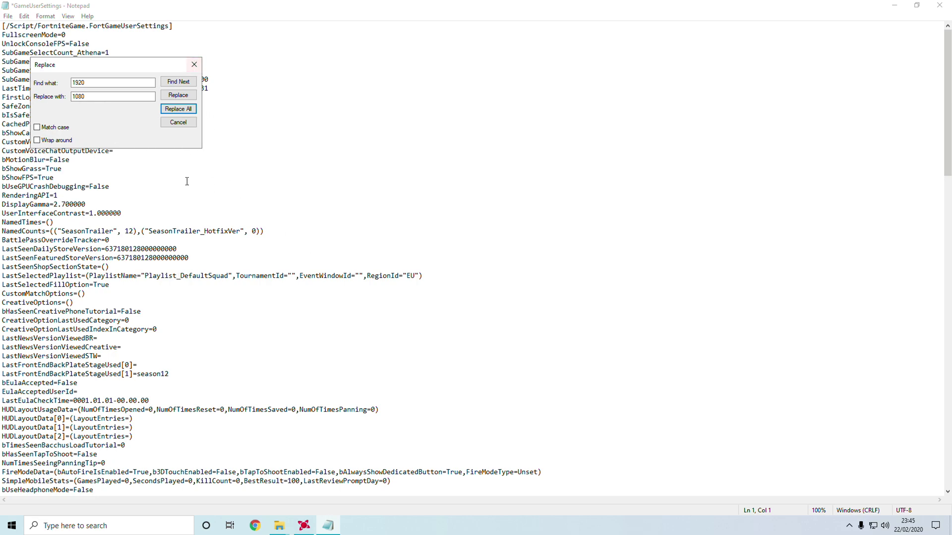
pyautogui.scroll(-12, 164, 411)
pyautogui.scroll(-9, 112, 361)
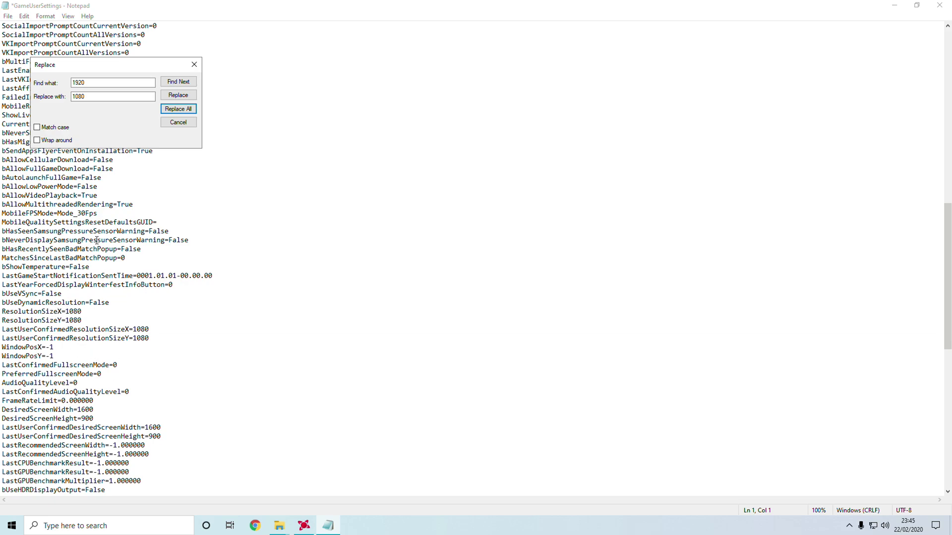
pyautogui.click(194, 64)
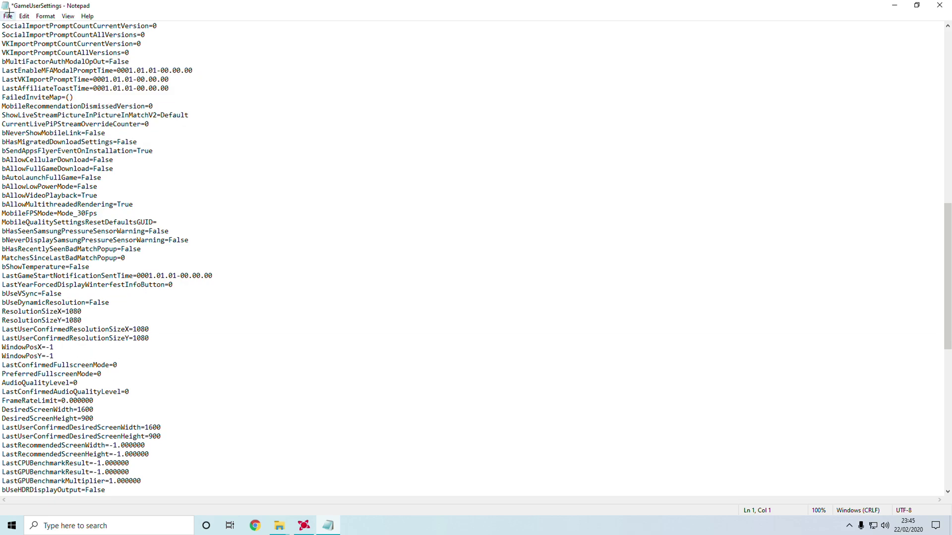
pyautogui.click(8, 16)
# Step: Save GameUserSettings, close Notepad, and mark the file Read-only in its Properties
pyautogui.click(38, 59)
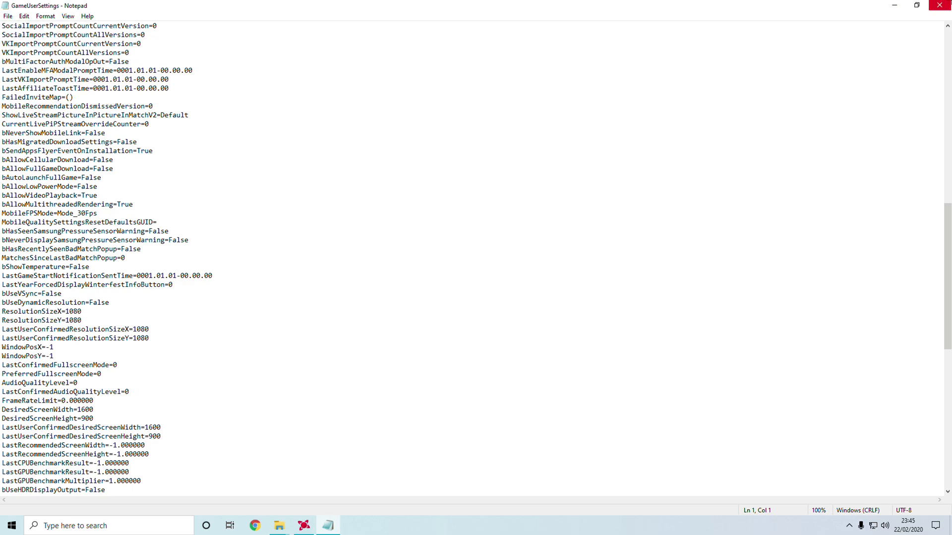
pyautogui.click(939, 5)
pyautogui.rightClick(525, 167)
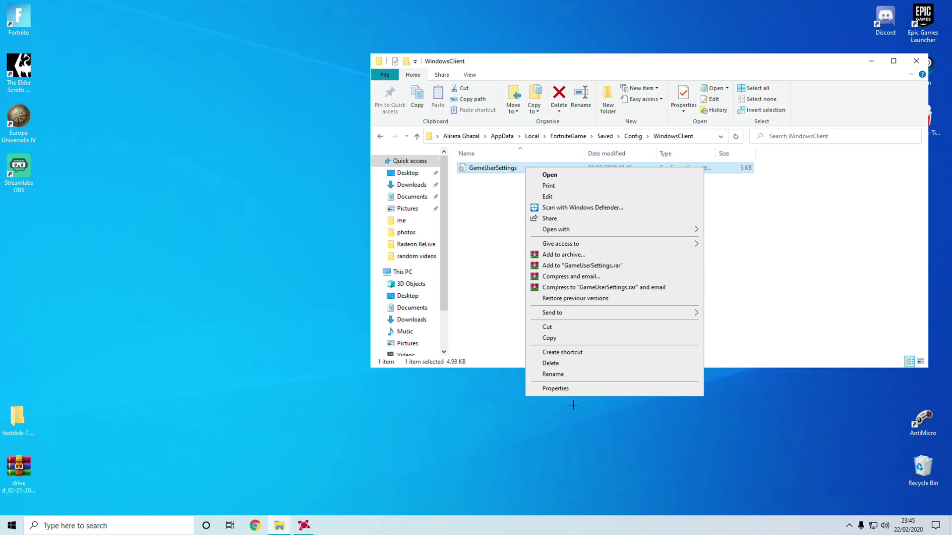
pyautogui.click(552, 388)
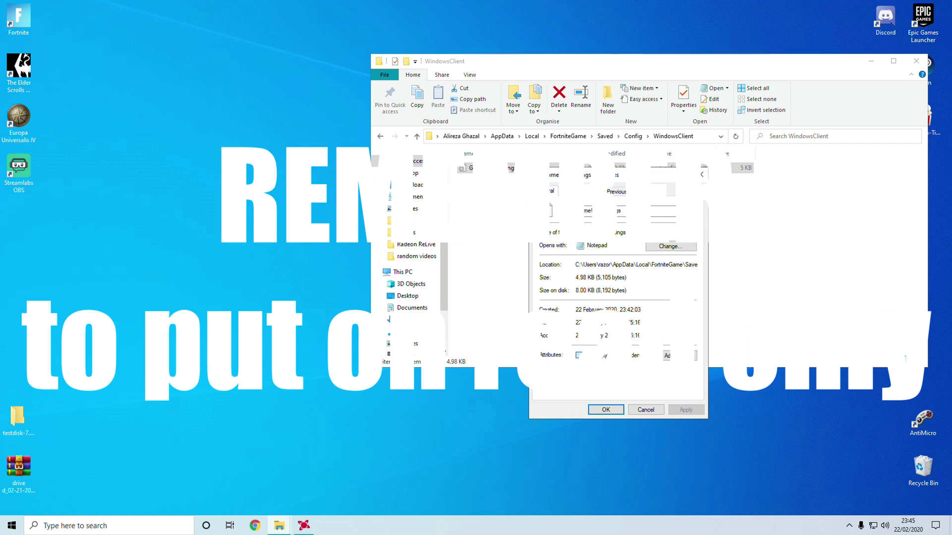
pyautogui.click(578, 355)
pyautogui.click(686, 410)
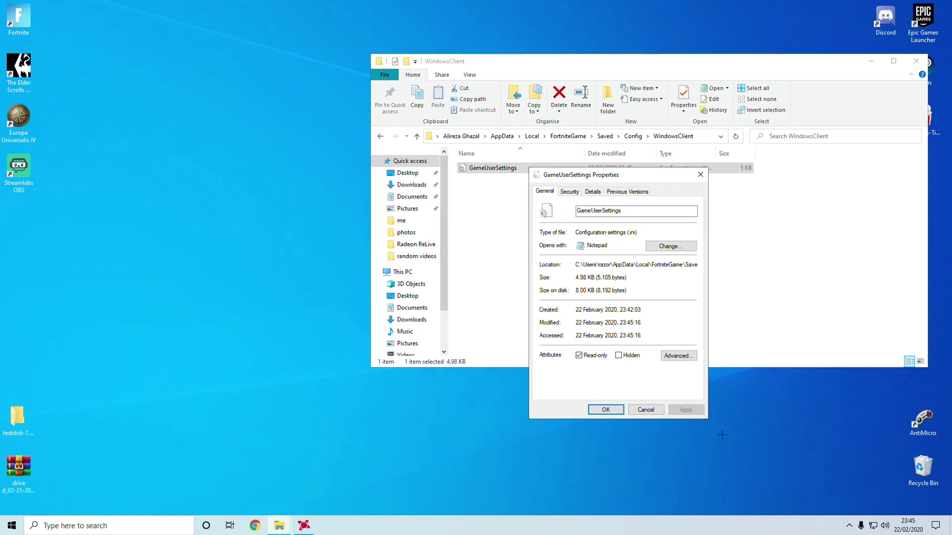
pyautogui.click(612, 409)
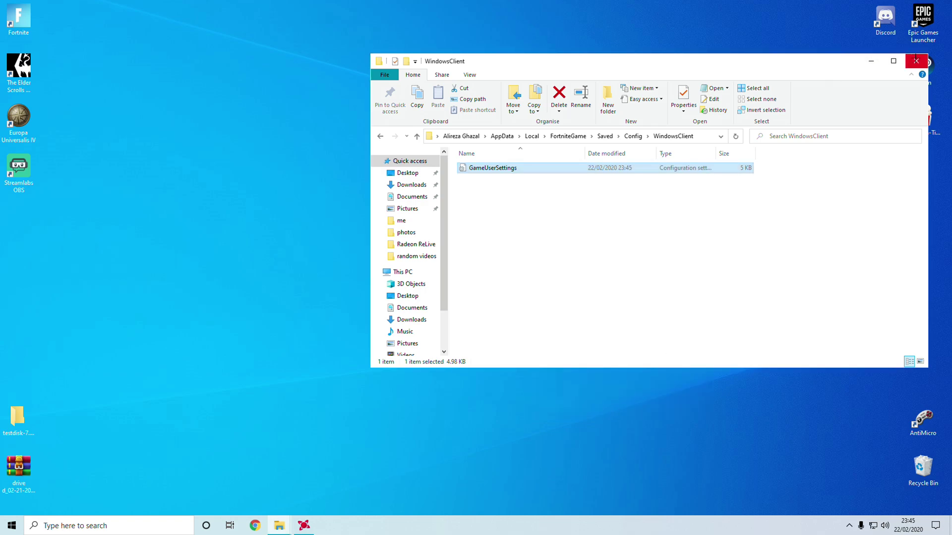
pyautogui.click(916, 60)
# Step: In Radeon settings' Display tab, expand Custom Resolutions and choose Create New
pyautogui.click(303, 518)
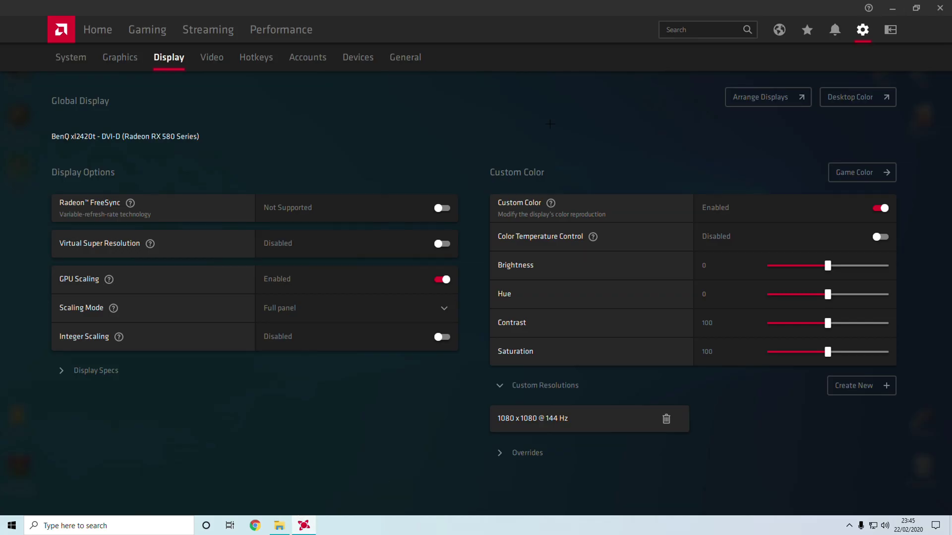
pyautogui.click(97, 30)
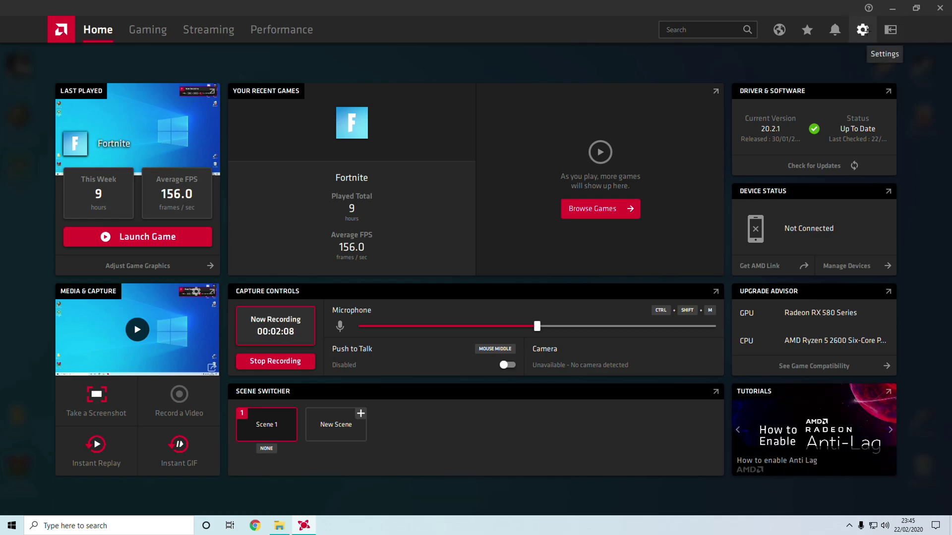
pyautogui.click(862, 30)
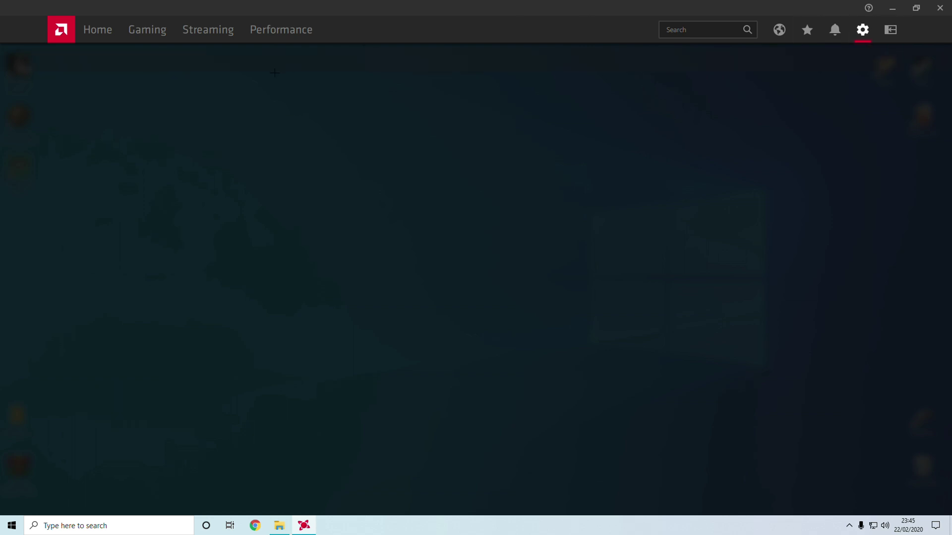
pyautogui.click(191, 56)
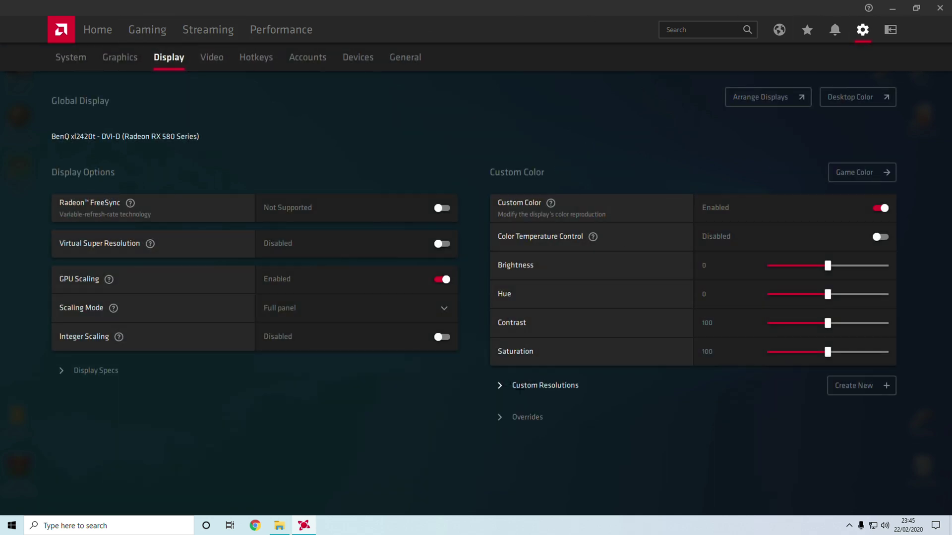
pyautogui.click(498, 384)
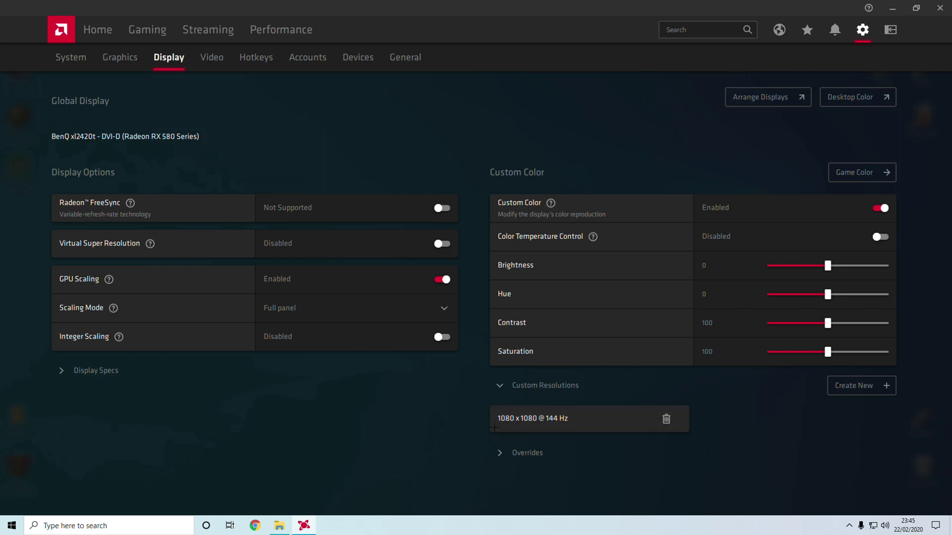
pyautogui.click(869, 389)
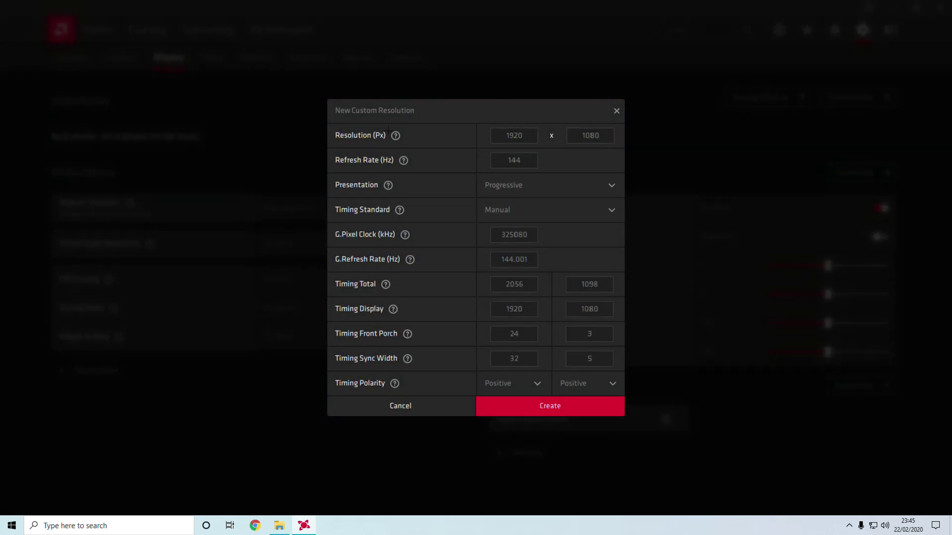
# Step: Set resolution width and timing display width to 1080 with the CVT timing standard
pyautogui.moveTo(523, 134); pyautogui.dragTo(494, 138)
pyautogui.write('1080')
pyautogui.moveTo(532, 310); pyautogui.dragTo(483, 311)
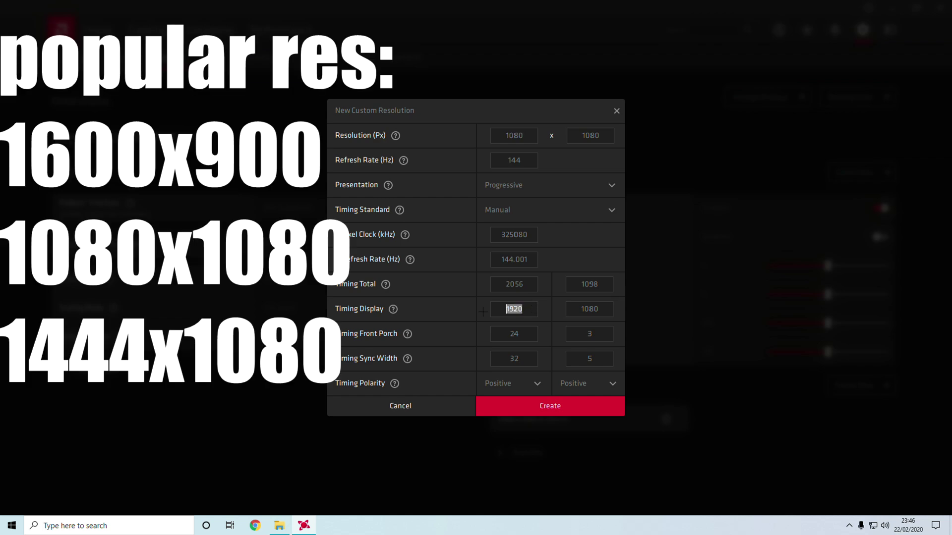
pyautogui.write('1080')
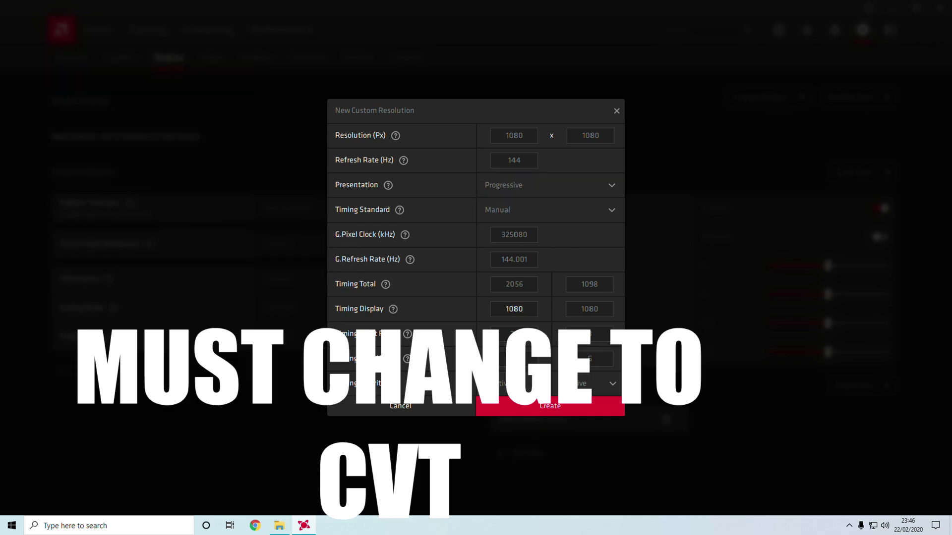
pyautogui.click(538, 214)
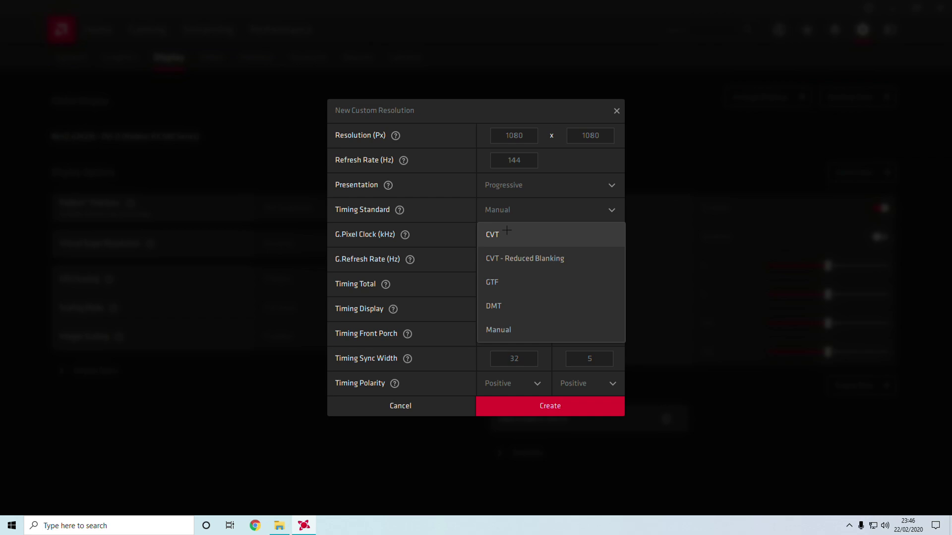
pyautogui.click(517, 233)
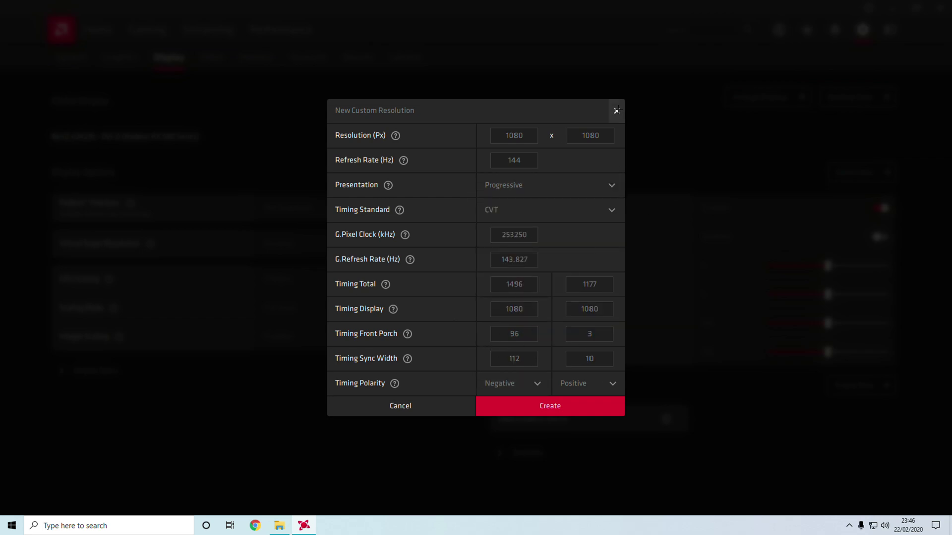
pyautogui.click(506, 411)
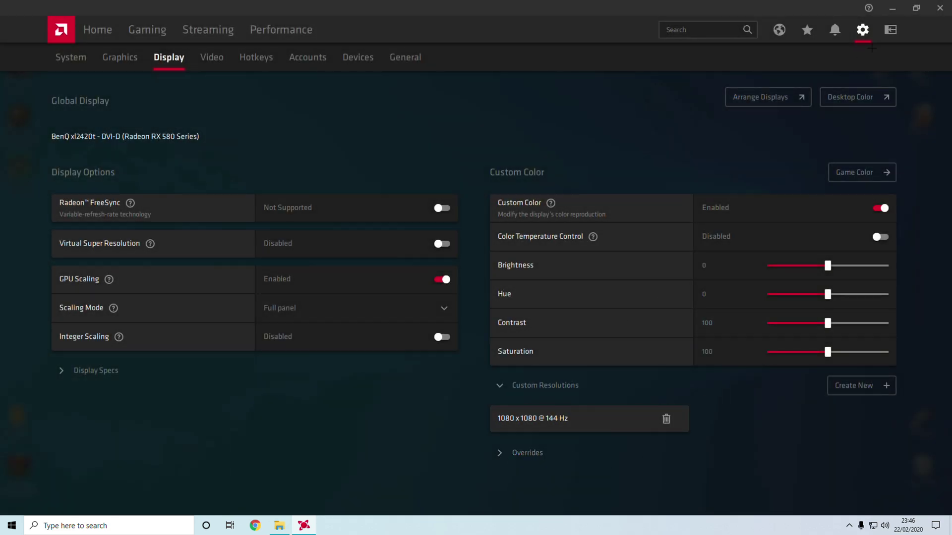
pyautogui.click(939, 8)
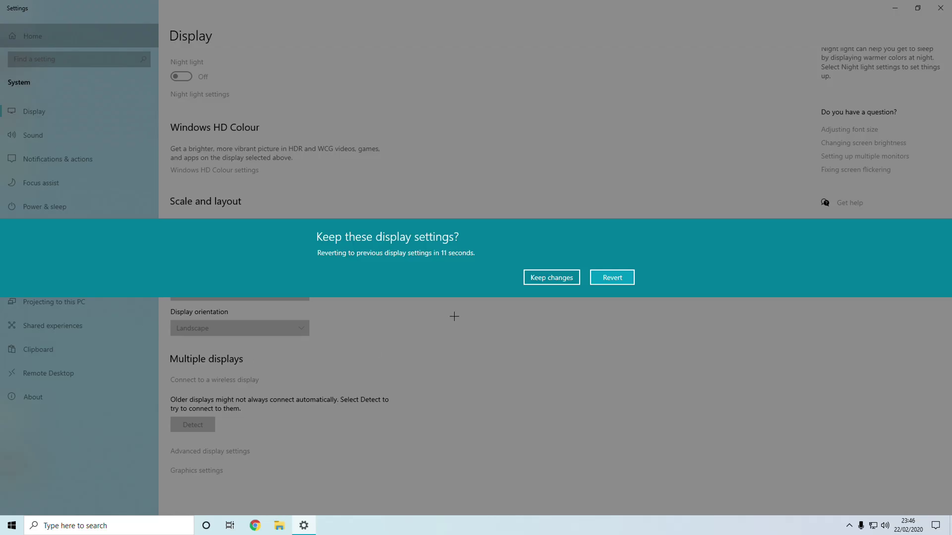
pyautogui.click(612, 277)
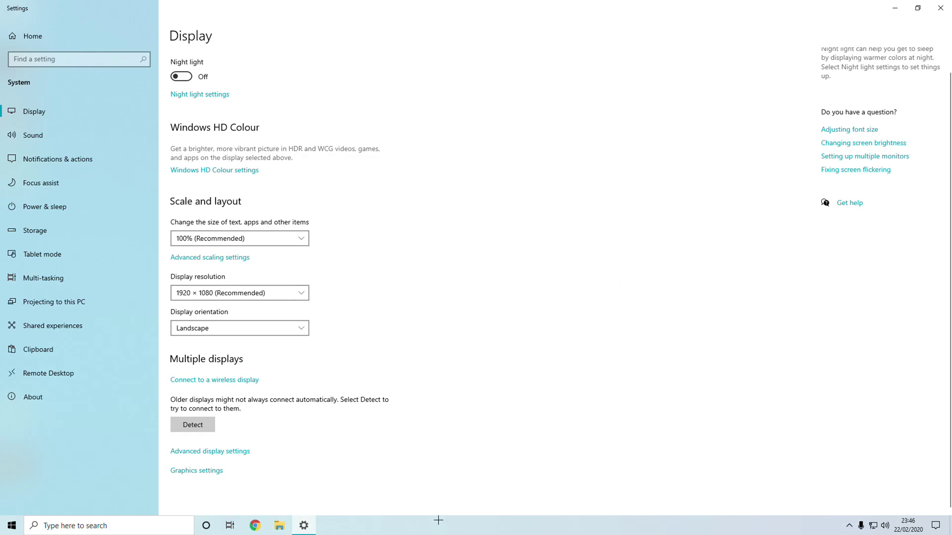
pyautogui.click(849, 525)
pyautogui.click(829, 505)
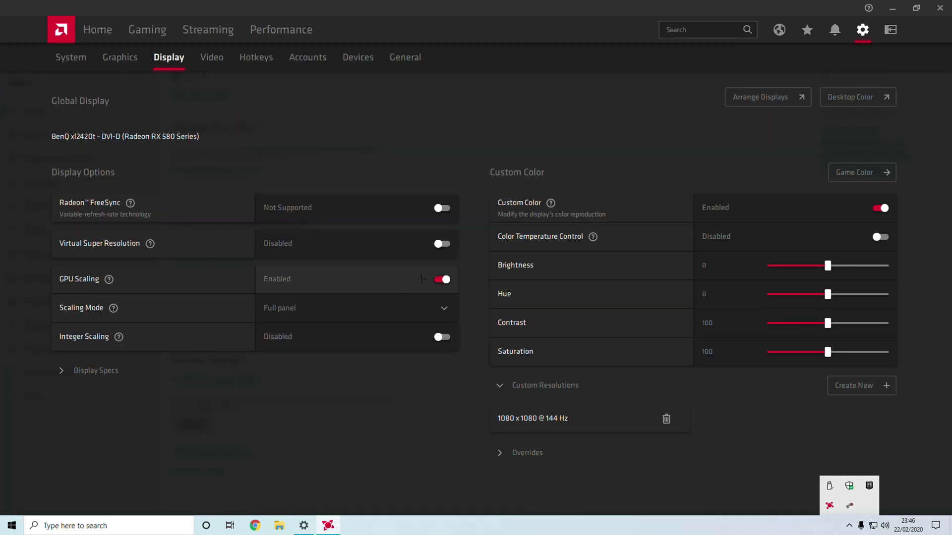
pyautogui.click(310, 315)
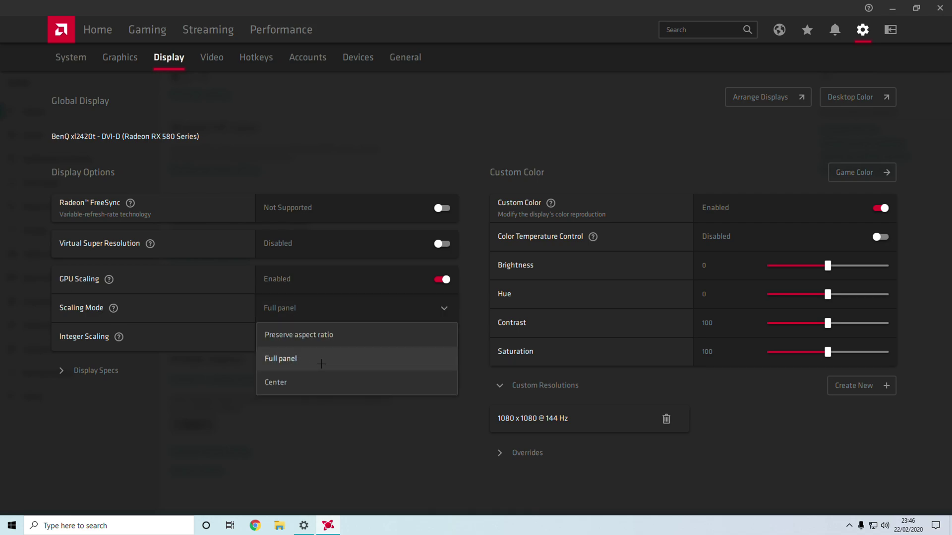
pyautogui.click(234, 318)
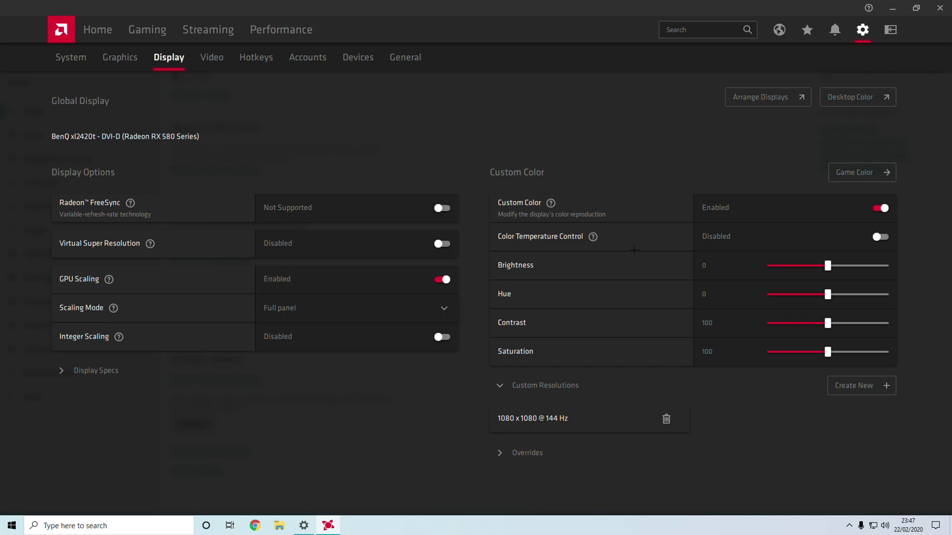
pyautogui.click(767, 97)
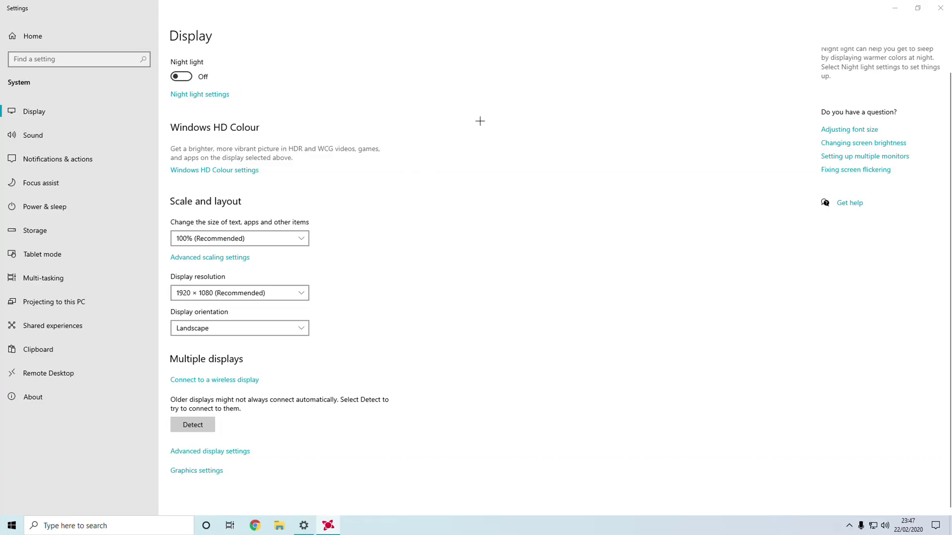
# Step: Set the Windows display resolution to 1080 × 1080 and keep the change
pyautogui.click(236, 293)
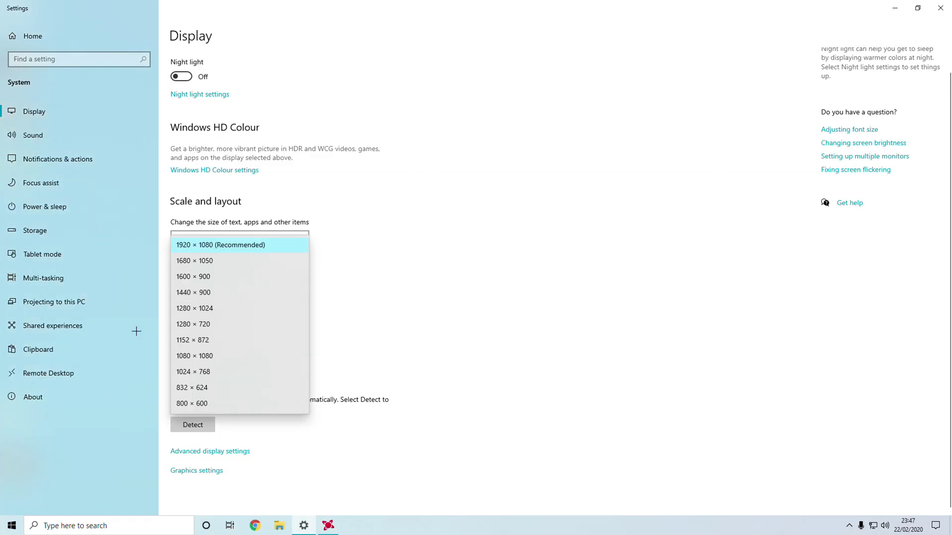
pyautogui.click(256, 308)
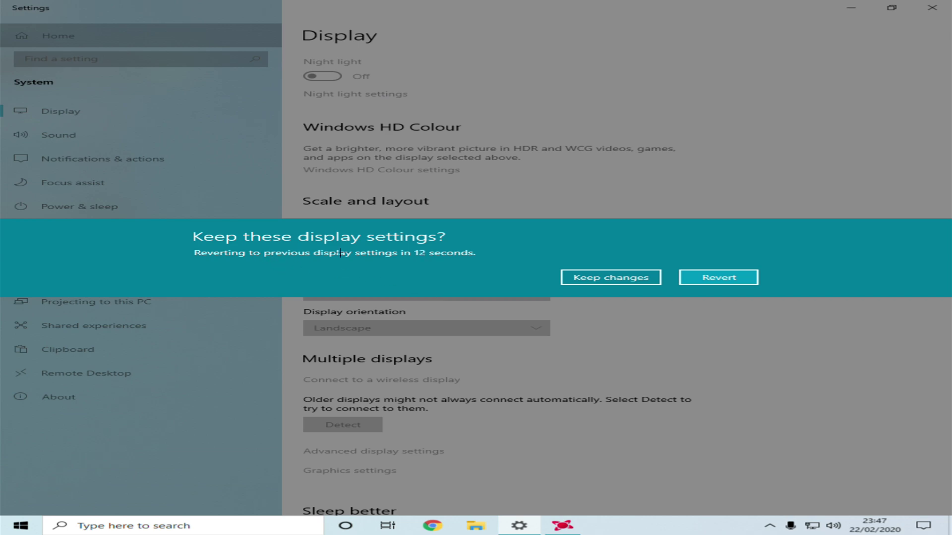
pyautogui.click(626, 280)
pyautogui.scroll(-3, 406, 398)
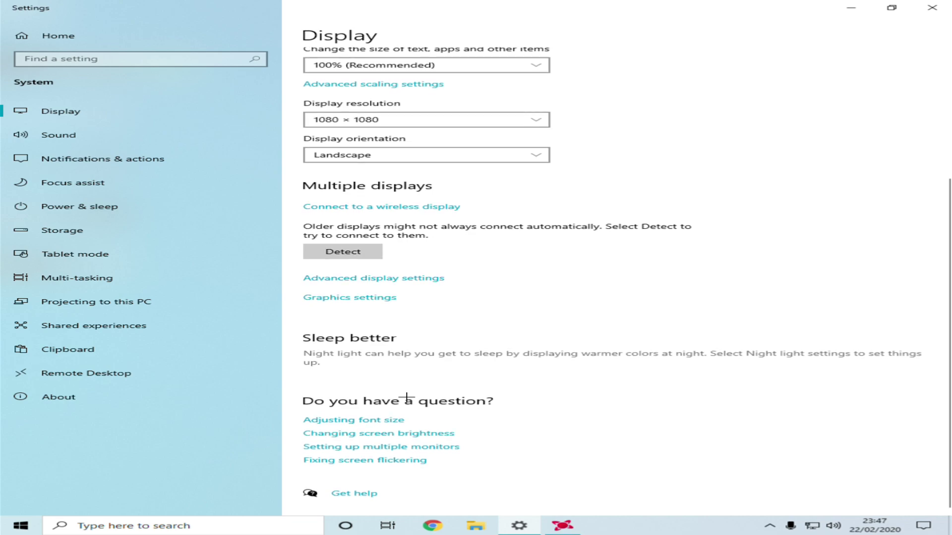
# Step: Set the monitor refresh rate to 144 Hertz in the adapter properties and keep it
pyautogui.click(402, 280)
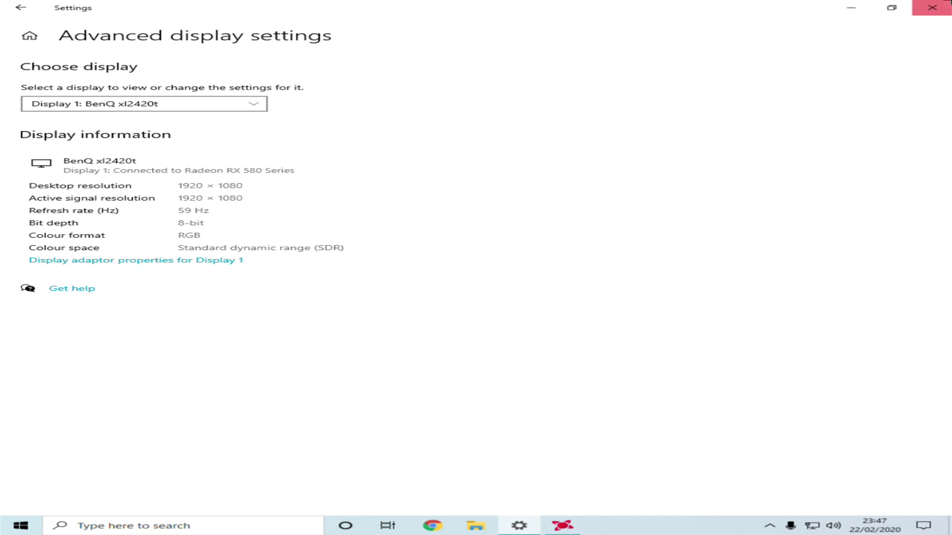
pyautogui.click(932, 8)
pyautogui.click(225, 102)
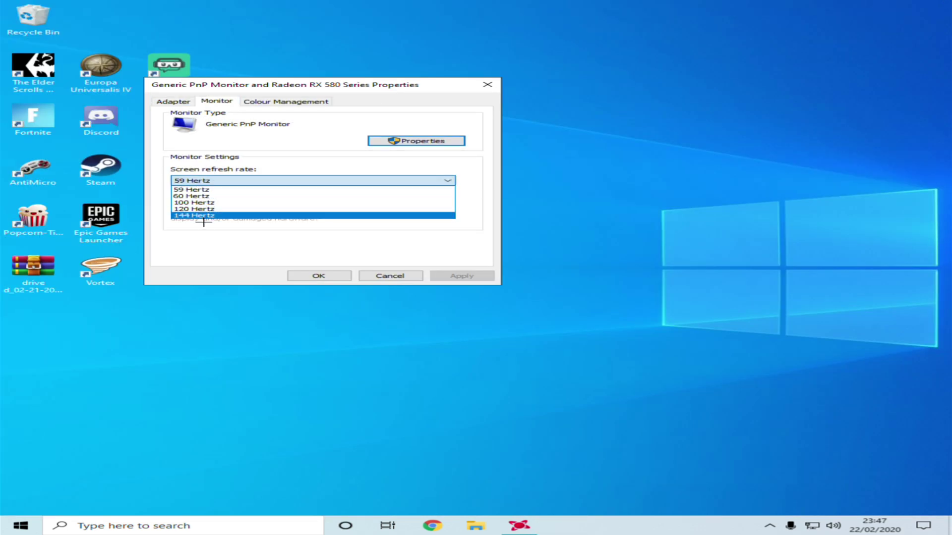
pyautogui.click(203, 217)
pyautogui.click(466, 274)
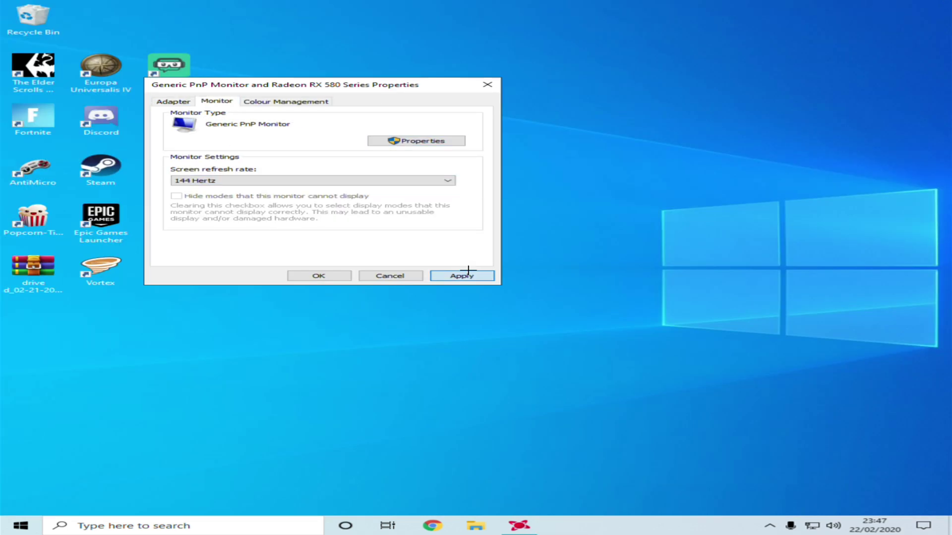
pyautogui.click(468, 274)
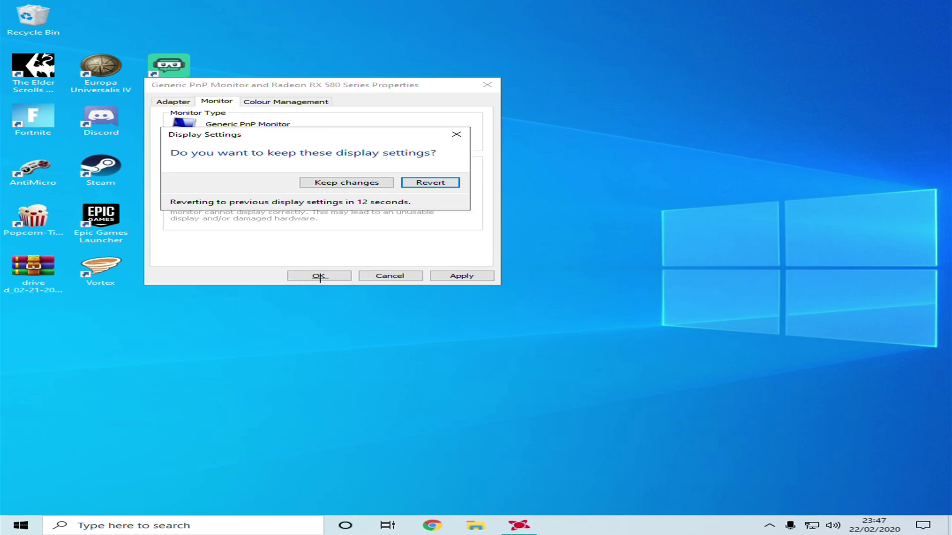
pyautogui.click(355, 183)
pyautogui.click(317, 274)
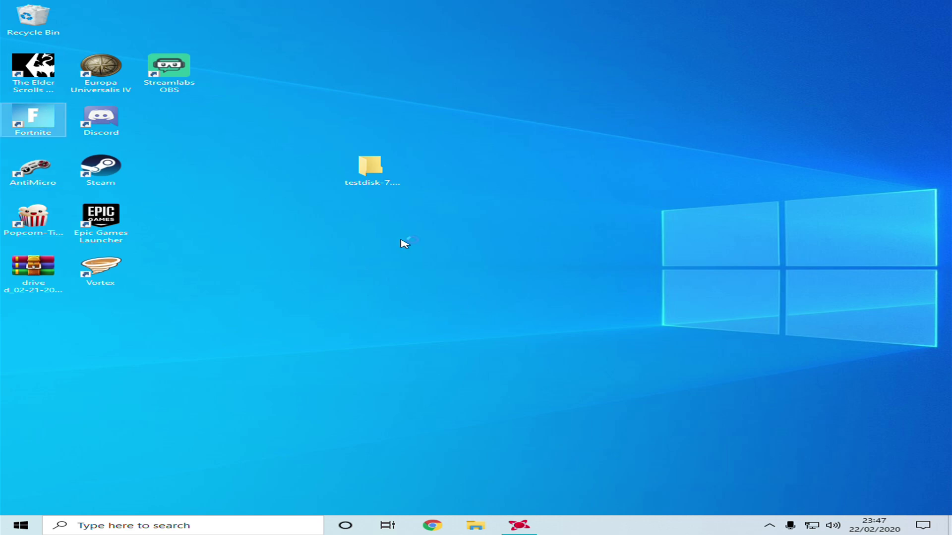
pyautogui.click(519, 526)
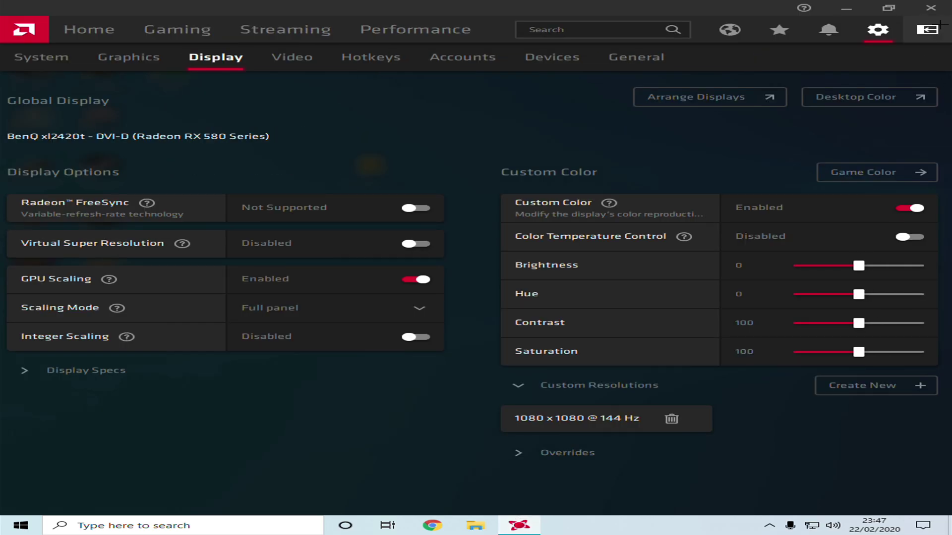
# Step: Close the AMD Radeon Software settings window
pyautogui.click(939, 6)
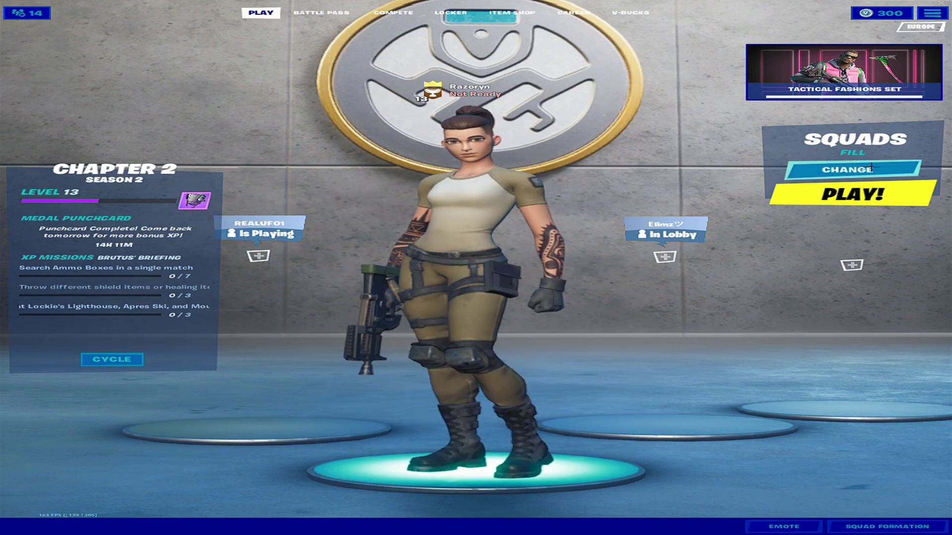
# Step: Change the lobby game mode to Creative
pyautogui.click(824, 168)
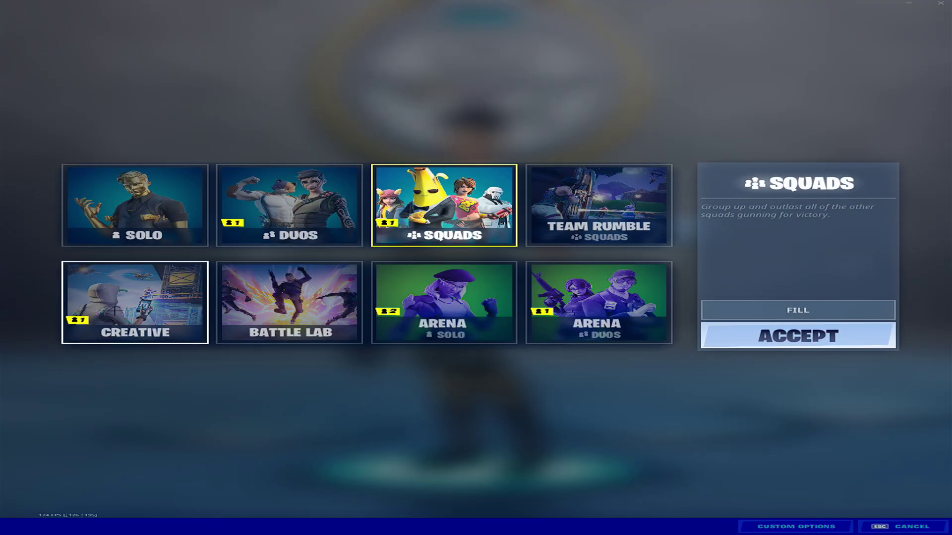
pyautogui.click(135, 297)
pyautogui.click(852, 336)
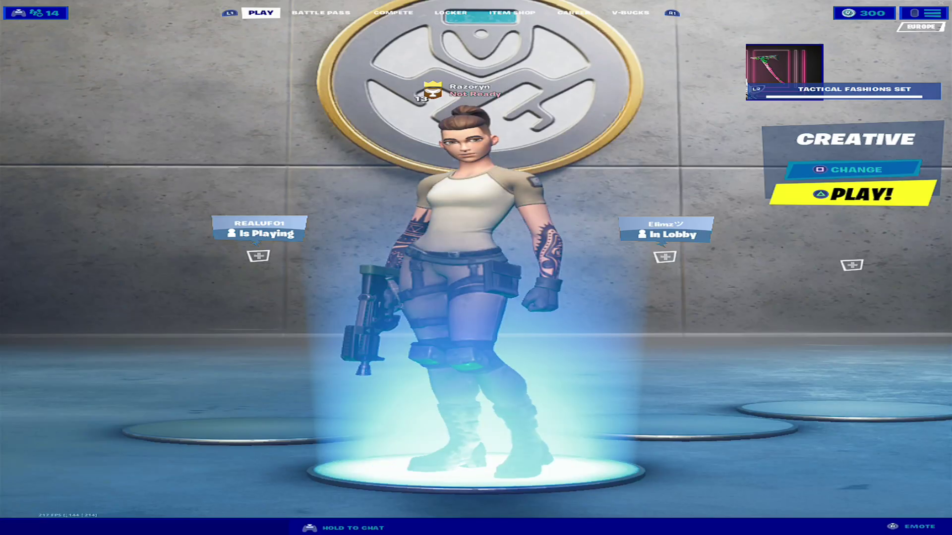
# Step: Launch a Creative server from the Play lobby
pyautogui.press('Left')
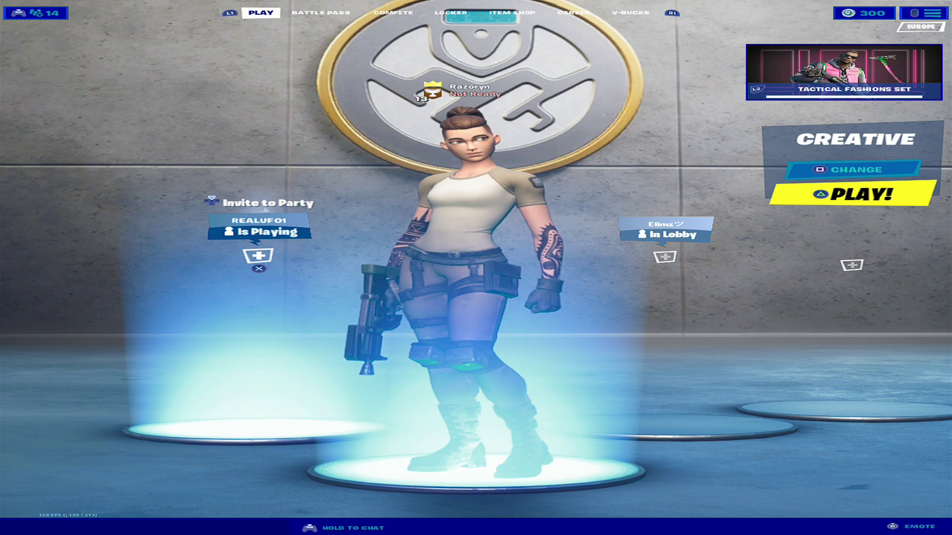
pyautogui.press('e')
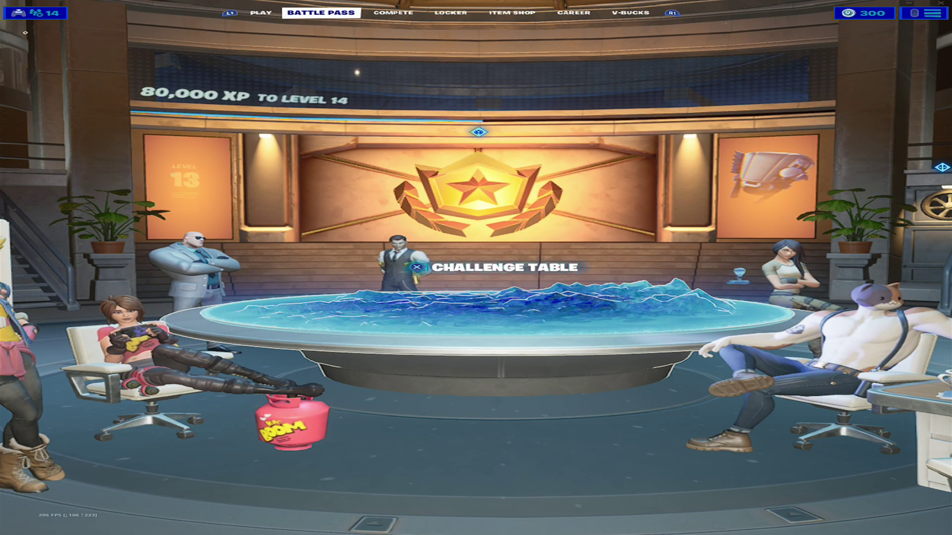
pyautogui.press('q')
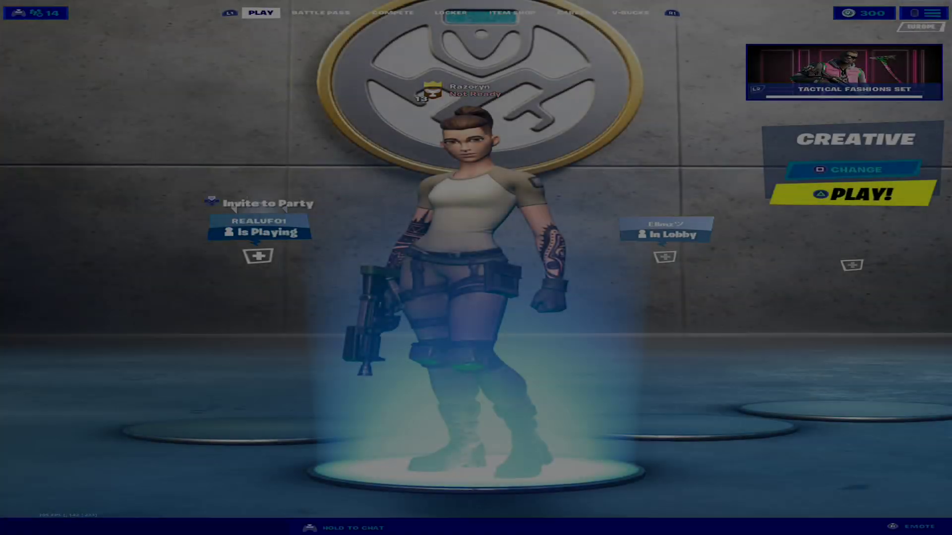
pyautogui.press('Return')
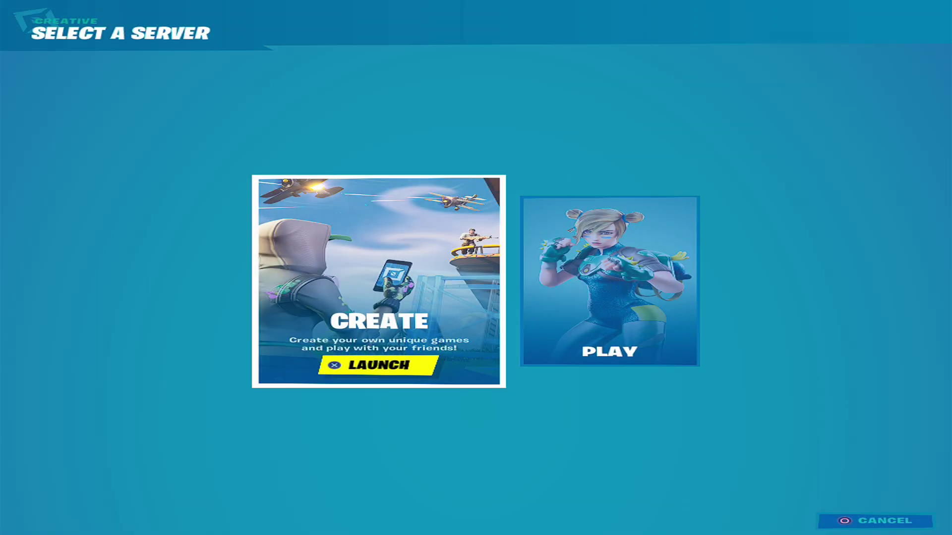
pyautogui.press('Escape')
pyautogui.press('e')
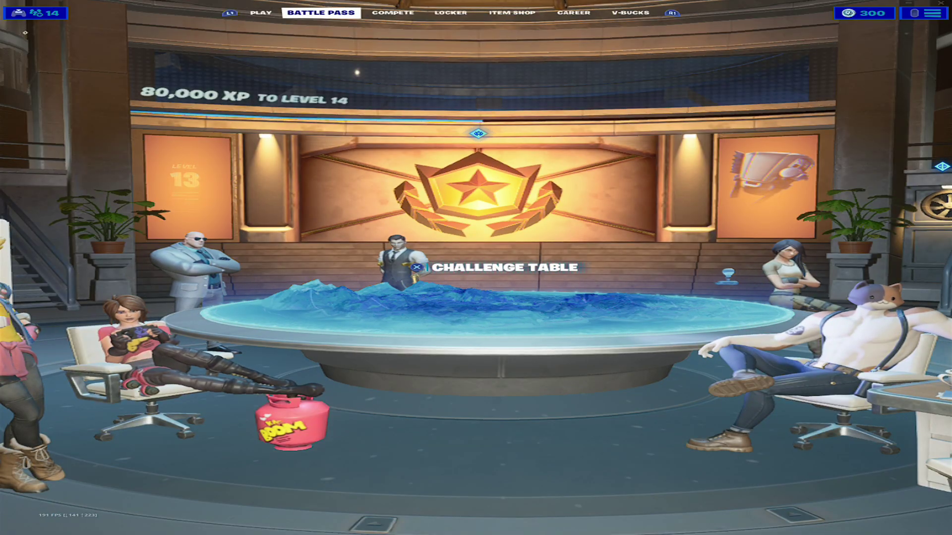
pyautogui.press('Return')
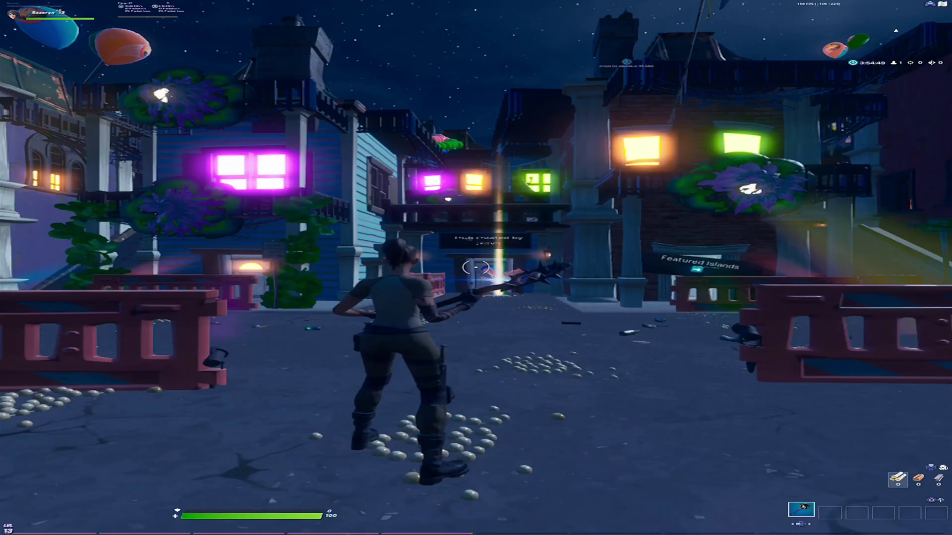
# Step: Run through the hub, swing the pickaxe, then build walls, floors and ramps to climb
pyautogui.press('w')
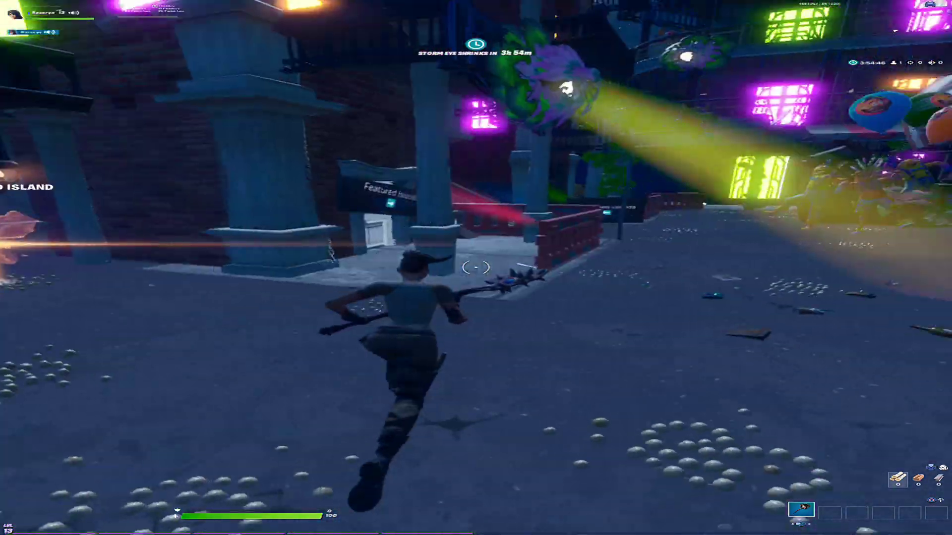
pyautogui.click(895, 30)
pyautogui.press('w')
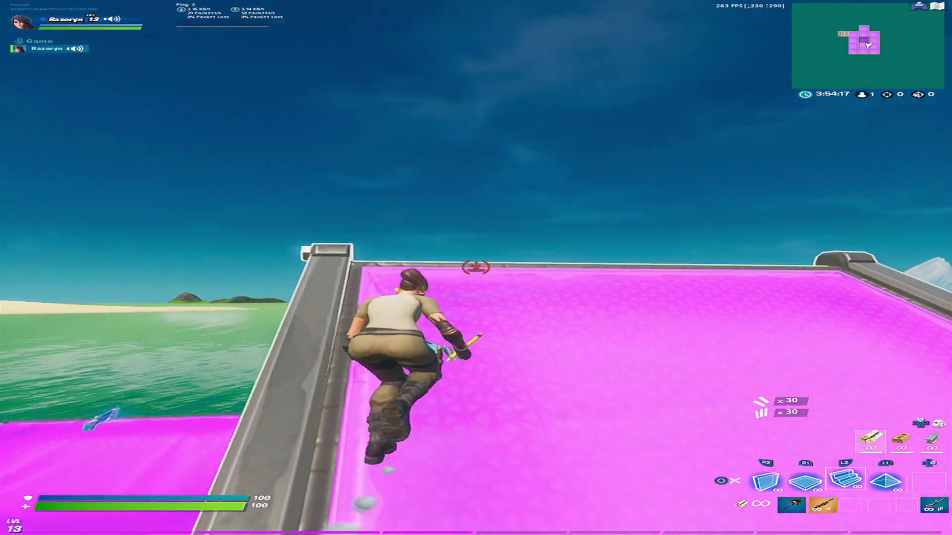
pyautogui.click(476, 267)
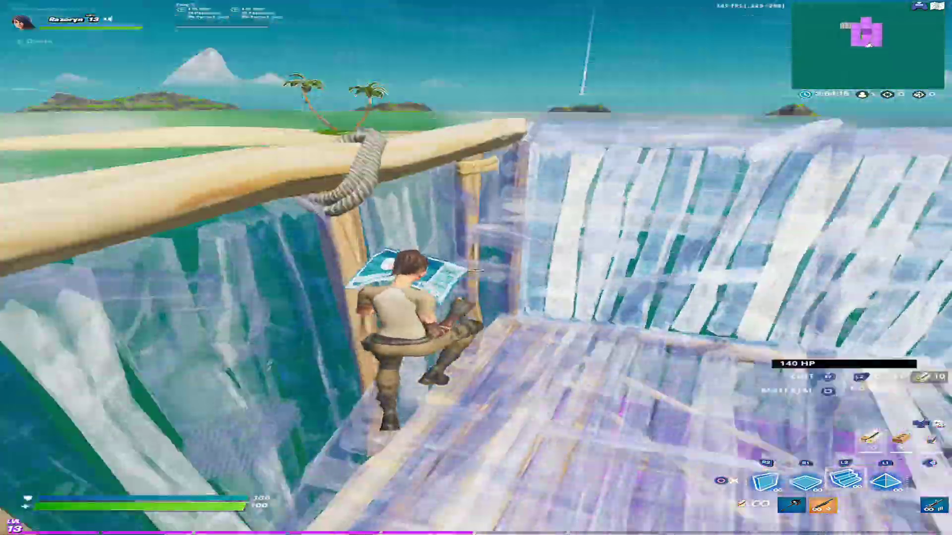
pyautogui.press('w')
pyautogui.click(476, 267)
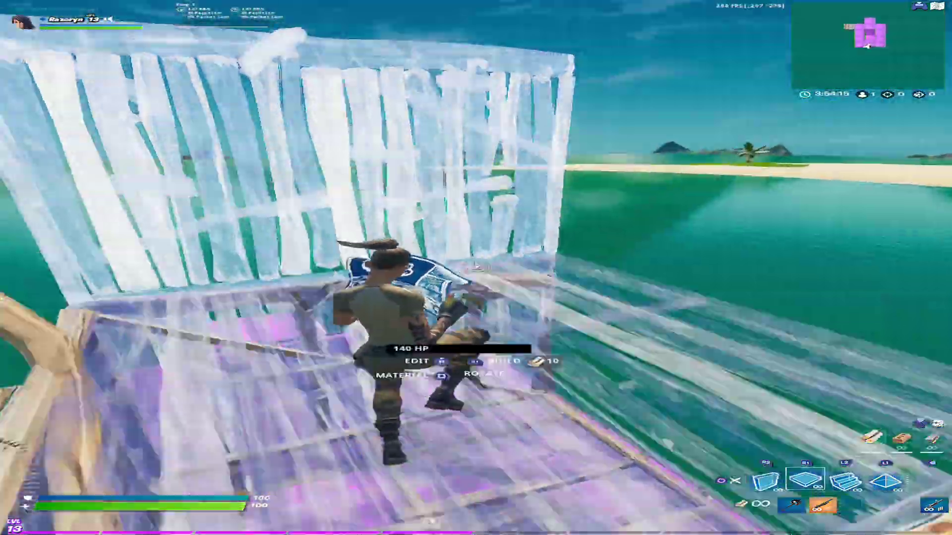